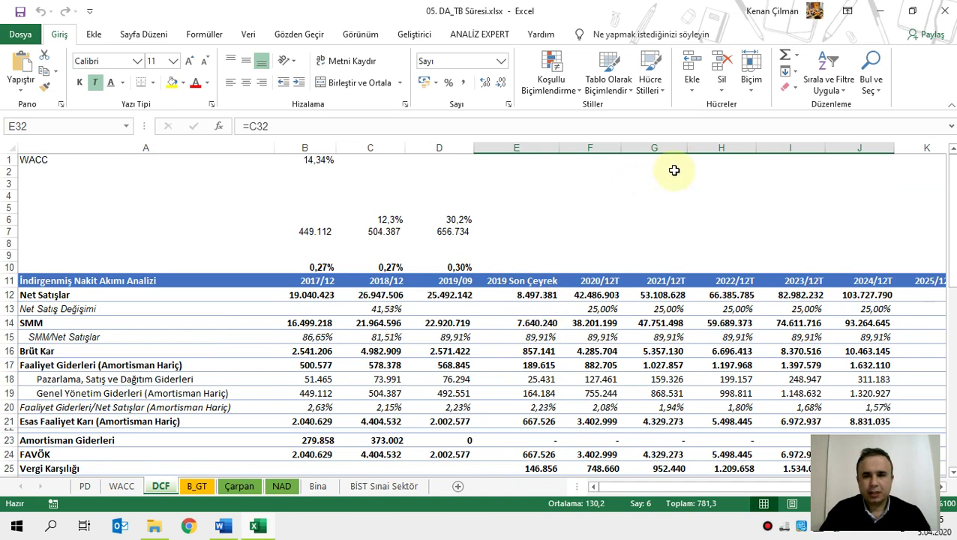
# - Enter the labels Ticari Borç Devir Süresi, PD and NAD in cells H1 to H3 of the DCF sheet
pyautogui.click(709, 159)
pyautogui.write('Ticari Borç')
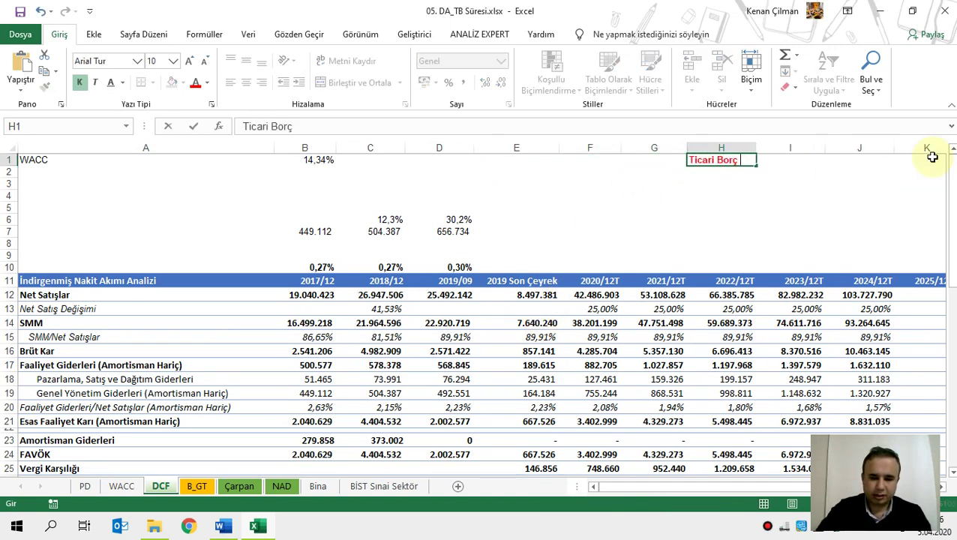
pyautogui.write(' Devir Süre')
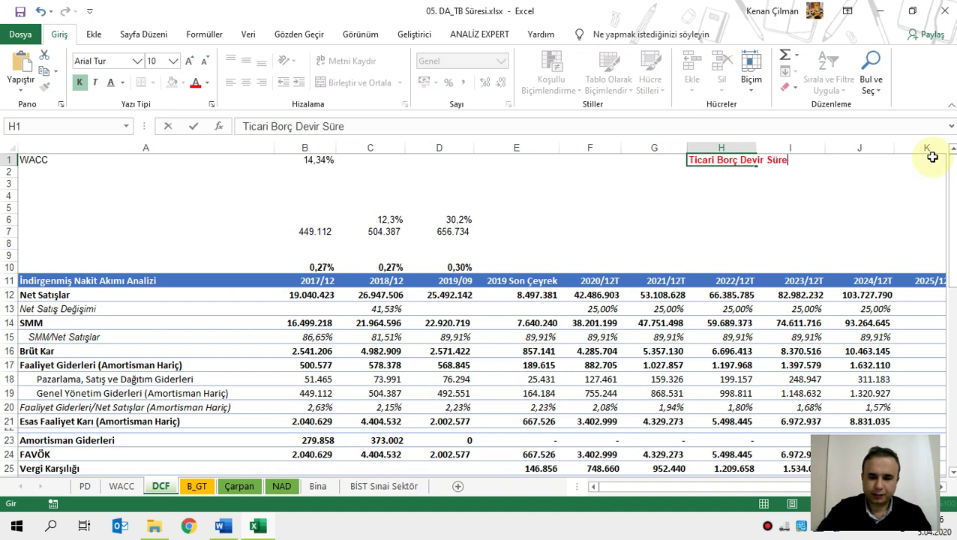
pyautogui.write('si')
pyautogui.press('Return')
pyautogui.write('PD')
pyautogui.press('Return')
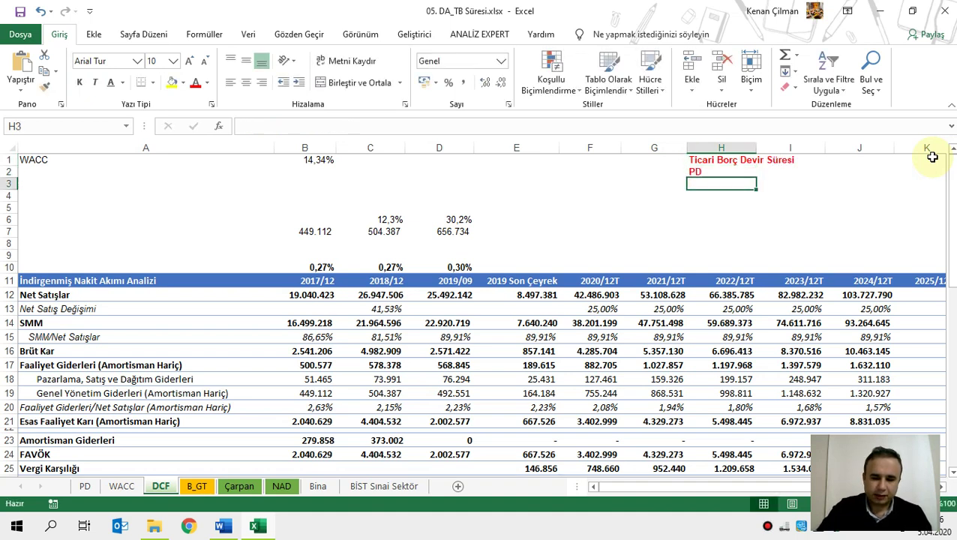
pyautogui.write('NAD')
pyautogui.press('Return')
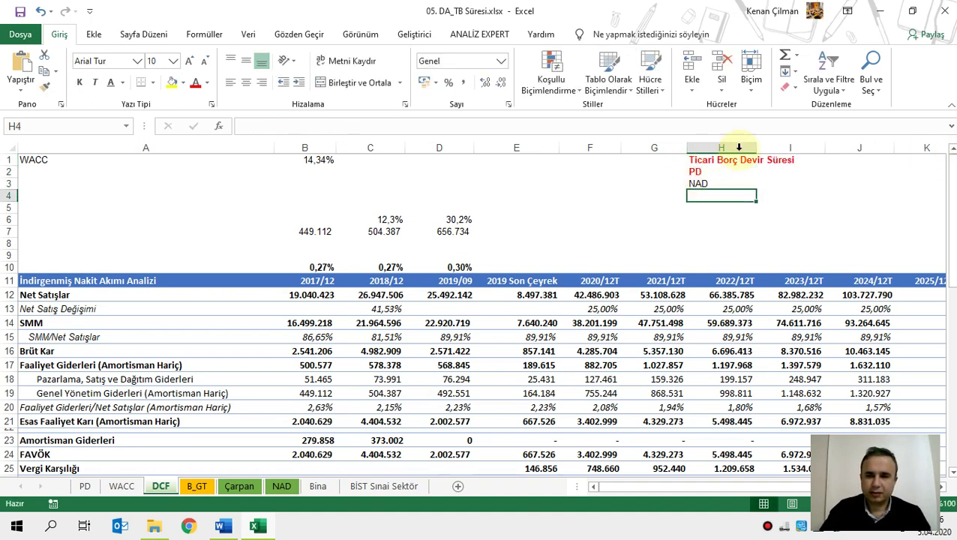
# - Copy the Ortalama Ticari Borç Devir Süresi from E32 into I1 as a plain value
pyautogui.click(765, 159)
pyautogui.scroll(-8, 495, 300)
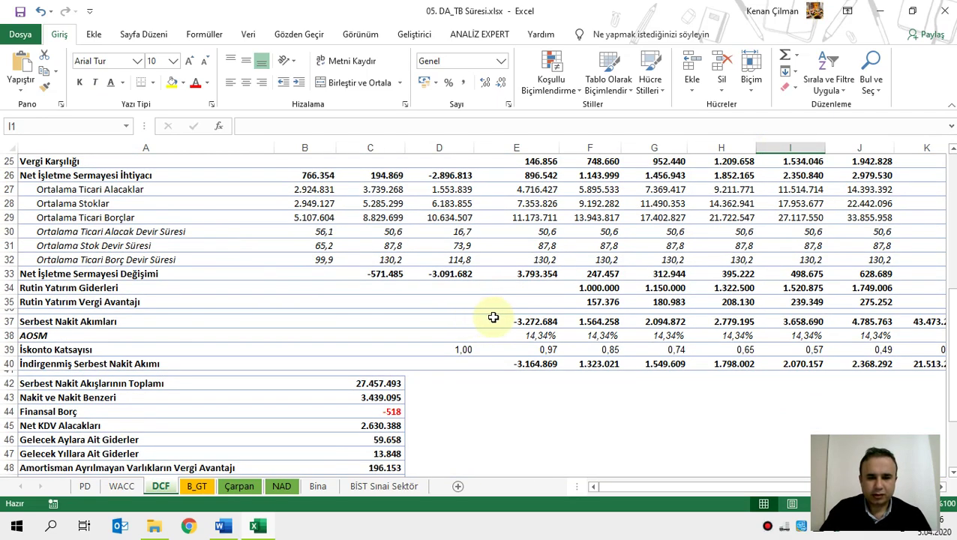
pyautogui.click(488, 259)
pyautogui.hotkey('ctrl', 'c')
pyautogui.scroll(6, 722, 234)
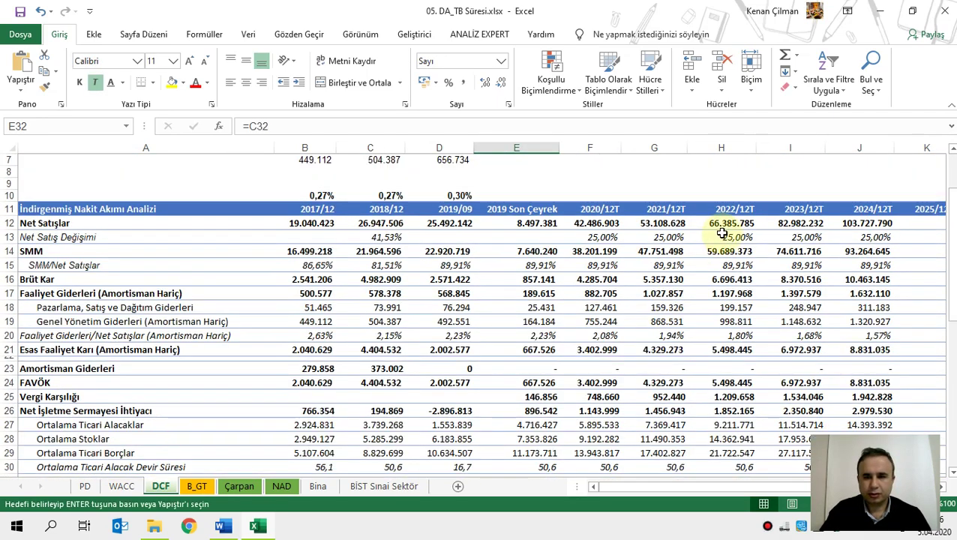
pyautogui.scroll(2, 721, 234)
pyautogui.click(799, 162)
pyautogui.hotkey('ctrl', 'v')
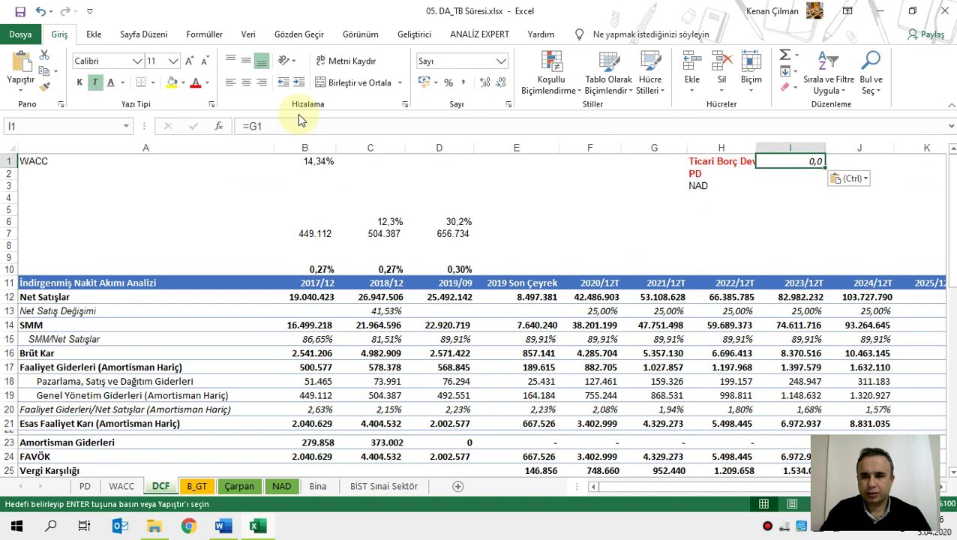
pyautogui.click(21, 89)
pyautogui.click(18, 181)
# - Link the PD cell I2 to the DCF valuation result with the formula =C55
pyautogui.click(791, 176)
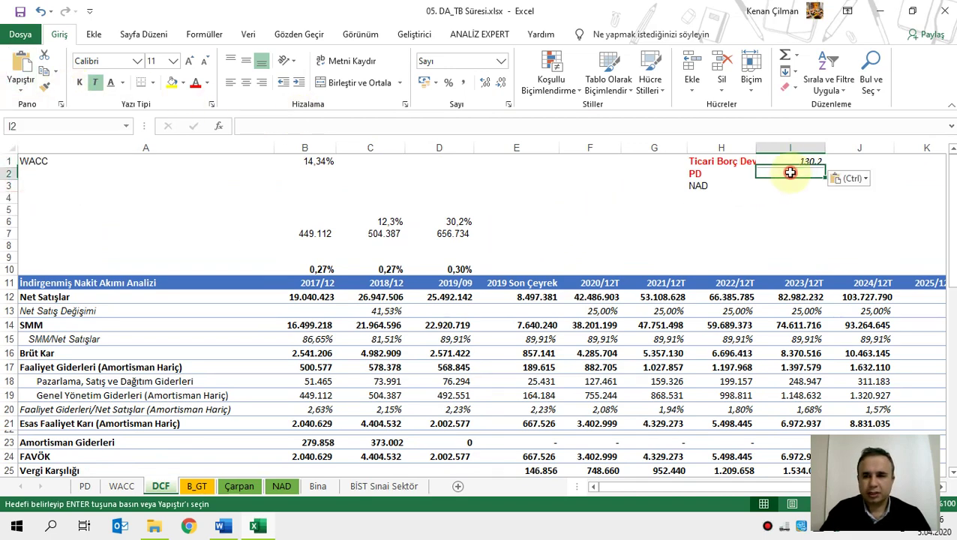
pyautogui.write('=')
pyautogui.scroll(-13, 250, 327)
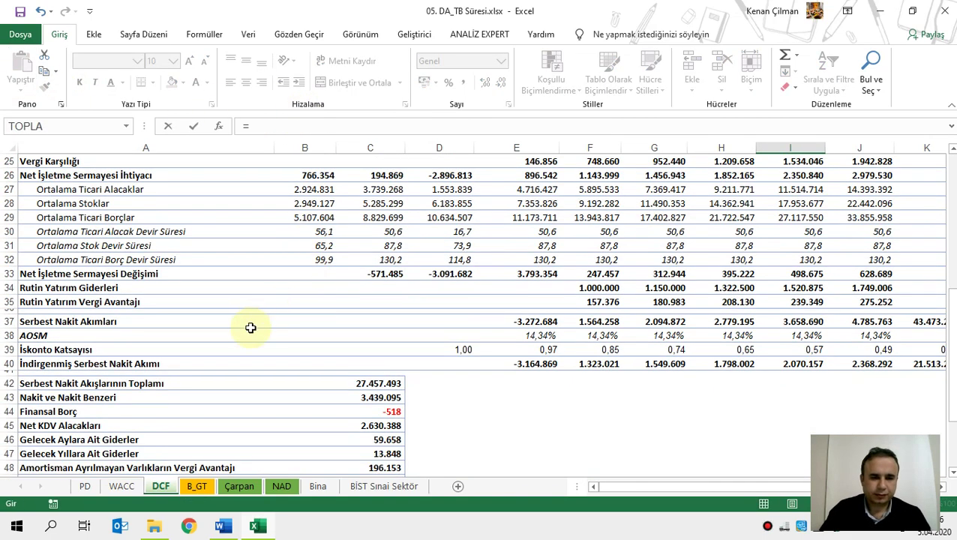
pyautogui.click(382, 364)
pyautogui.press('Return')
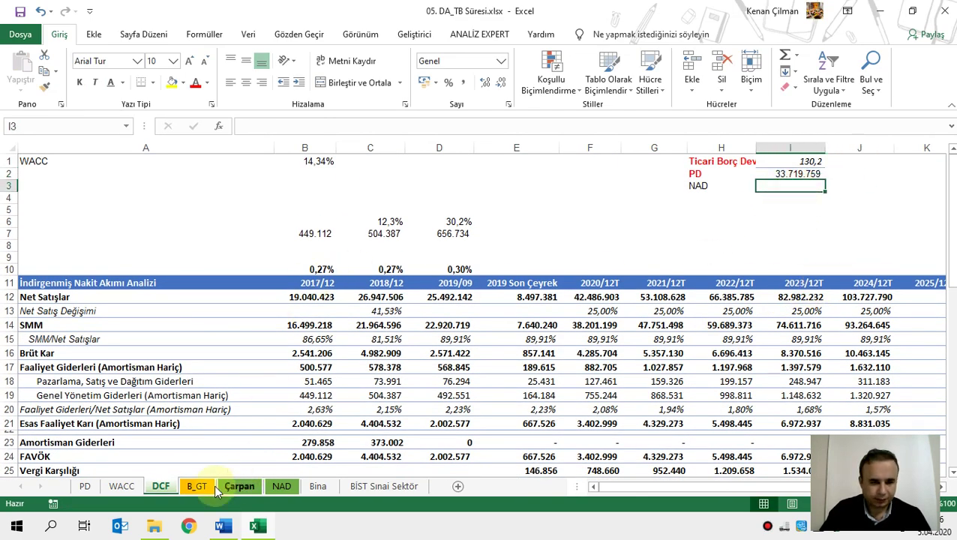
# - Copy the PİYASA DEĞERİ amount from G21 of the NAD sheet into I3 of the DCF sheet as a value
pyautogui.click(281, 486)
pyautogui.click(722, 360)
pyautogui.hotkey('ctrl', 'c')
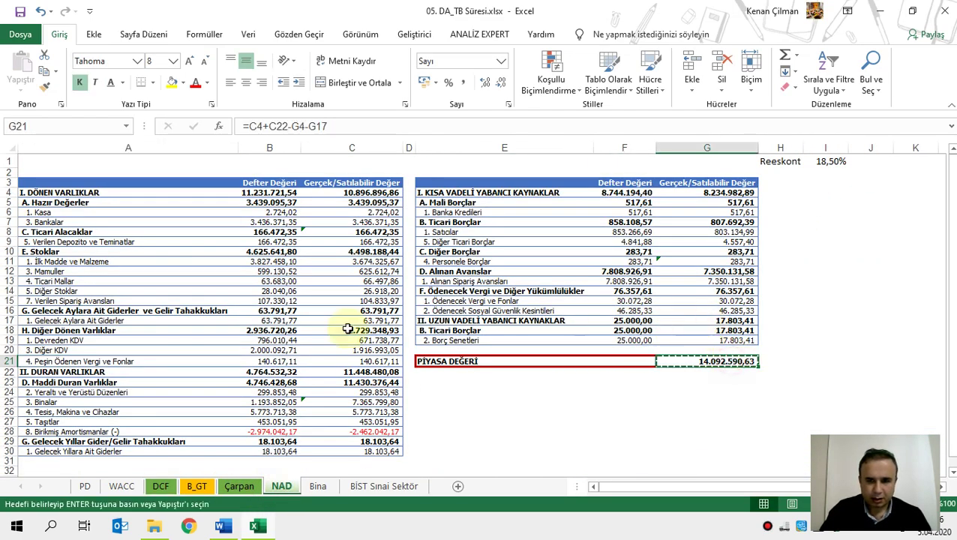
pyautogui.click(154, 486)
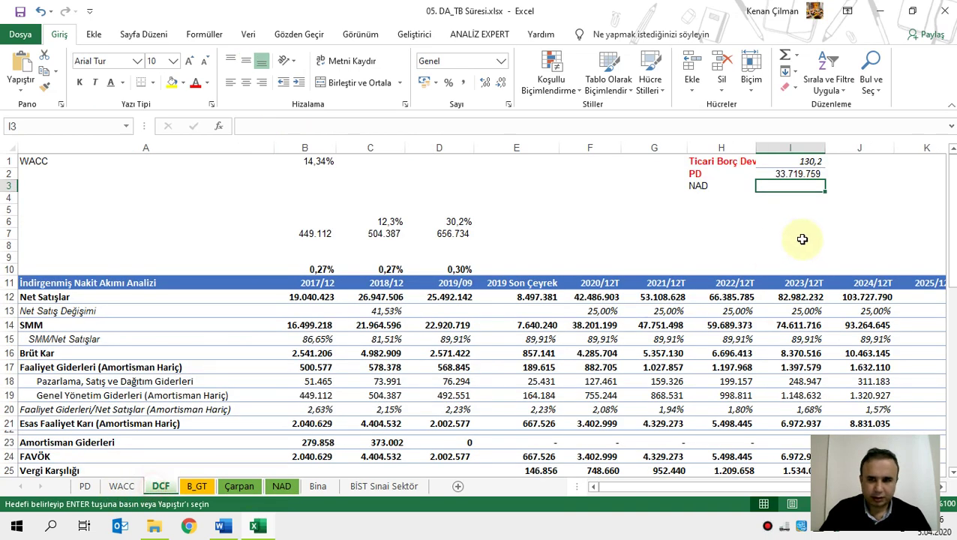
pyautogui.click(21, 84)
pyautogui.click(16, 181)
# - Format H1:I3 with thousands separators and no decimals, black bold text and all borders
pyautogui.click(789, 174)
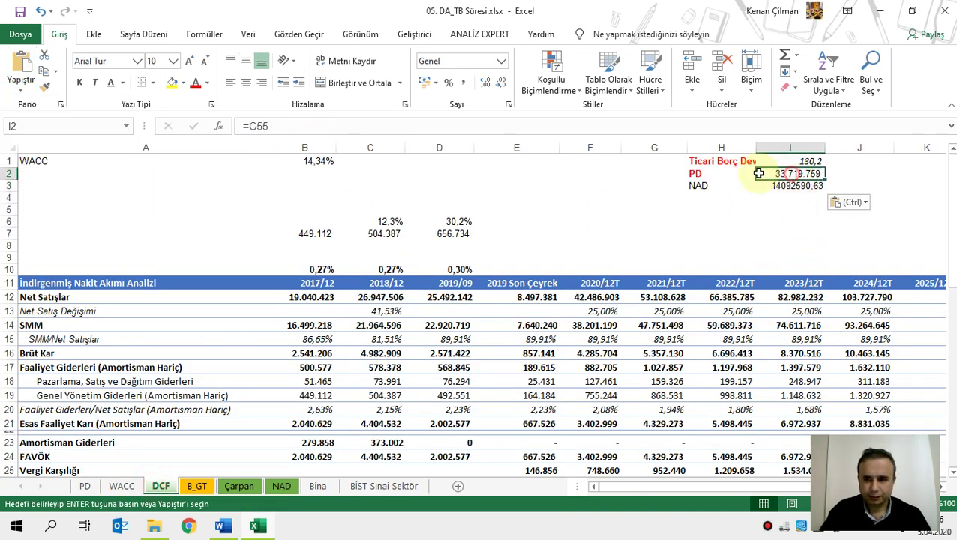
pyautogui.moveTo(790, 161)
pyautogui.mouseDown()
pyautogui.moveTo(796, 184)
pyautogui.moveTo(722, 159)
pyautogui.mouseUp()
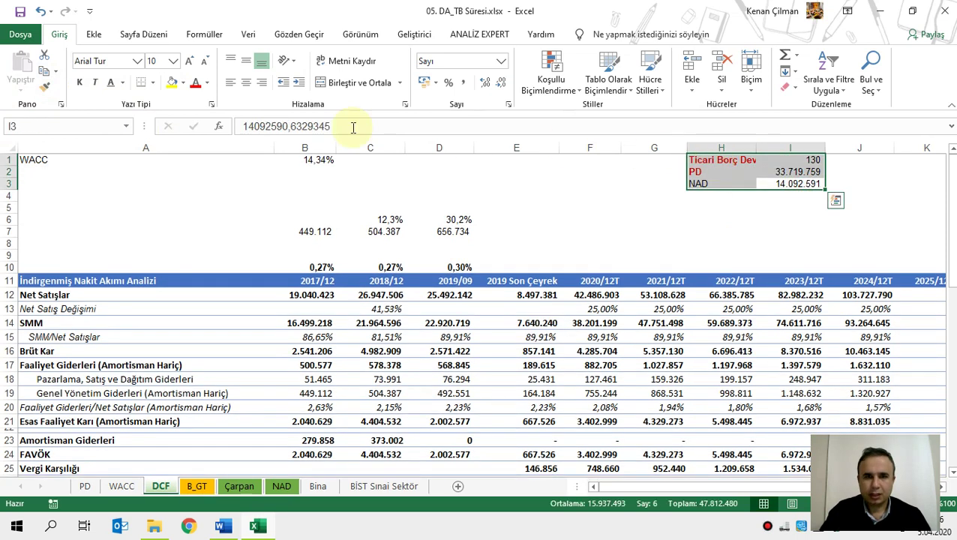
pyautogui.click(208, 83)
pyautogui.click(218, 99)
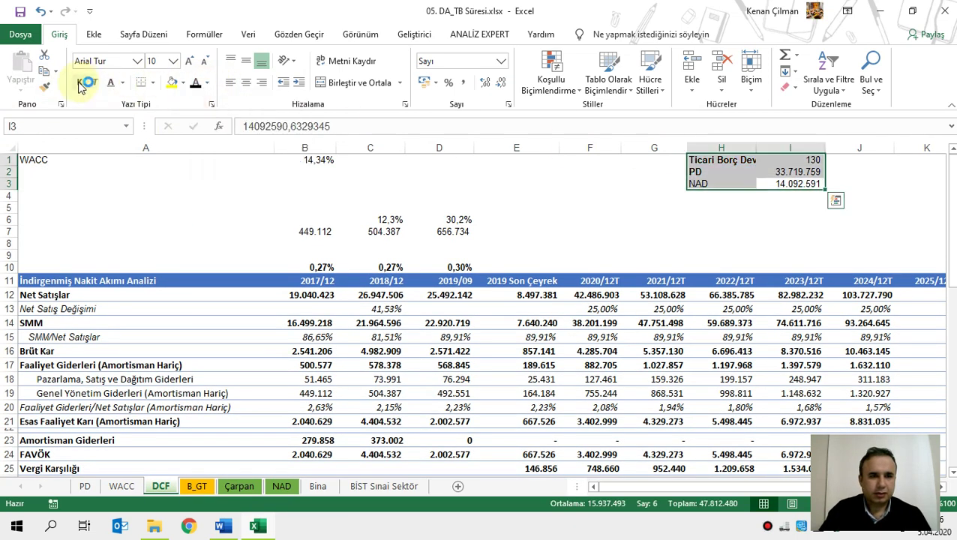
pyautogui.click(153, 83)
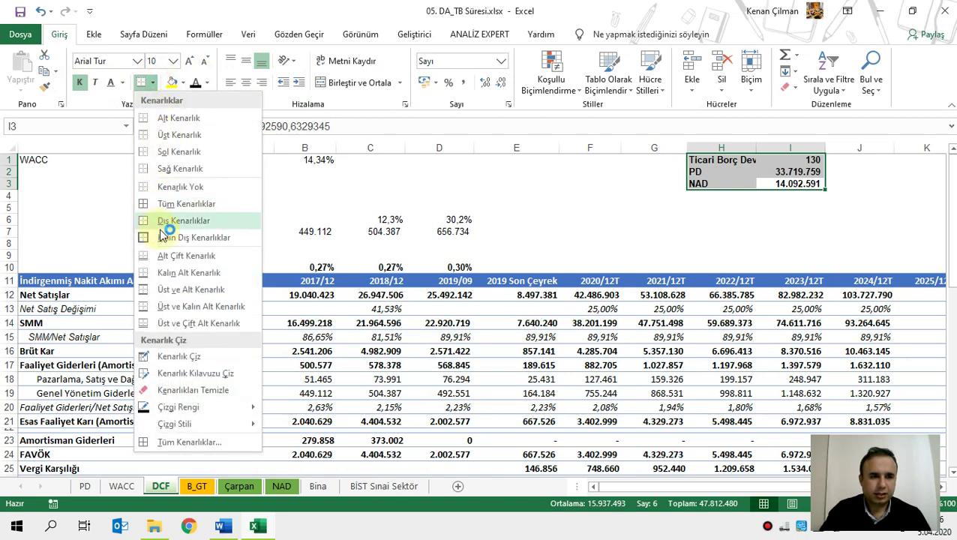
pyautogui.click(173, 204)
# - AutoFit columns H and I to their contents and show I1 with two decimals
pyautogui.moveTo(720, 148); pyautogui.dragTo(780, 146)
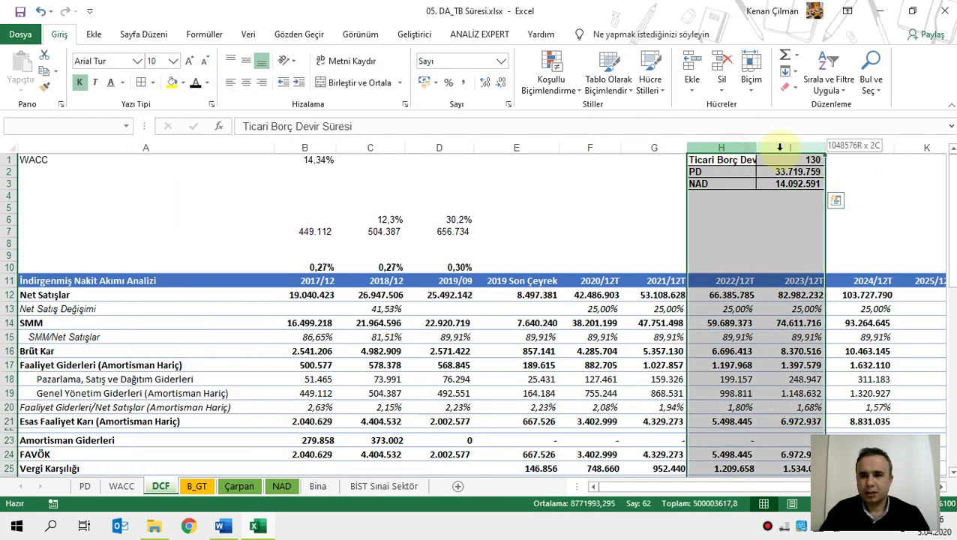
pyautogui.doubleClick(754, 145)
pyautogui.click(824, 160)
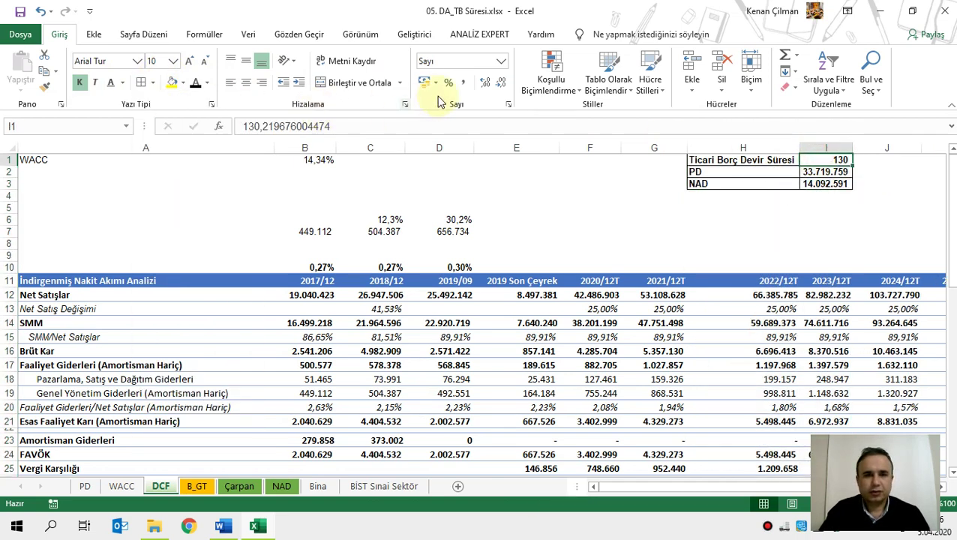
# - Link the Ortalama Ticari Borç Devir Süresi in E32 to the input cell with the absolute formula =$I$1
pyautogui.scroll(-7, 359, 312)
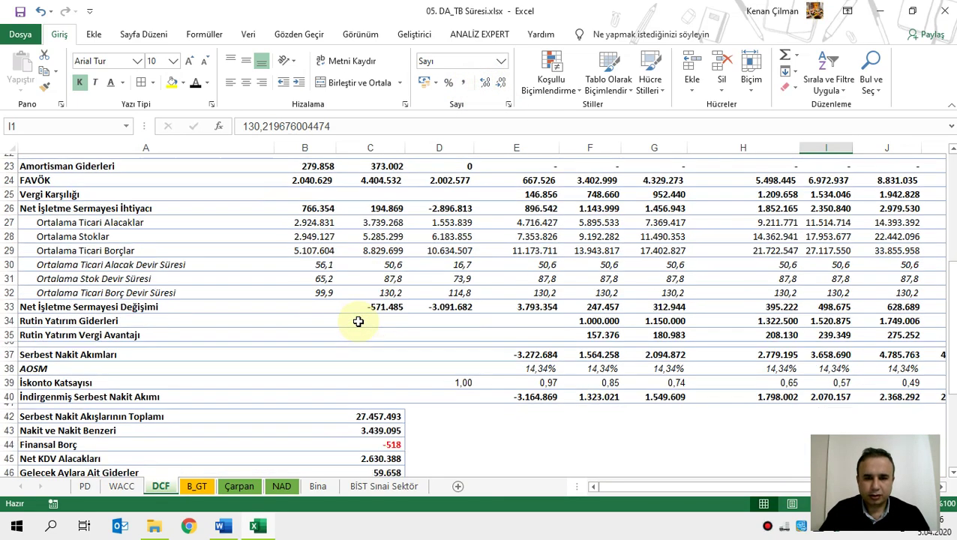
pyautogui.click(547, 290)
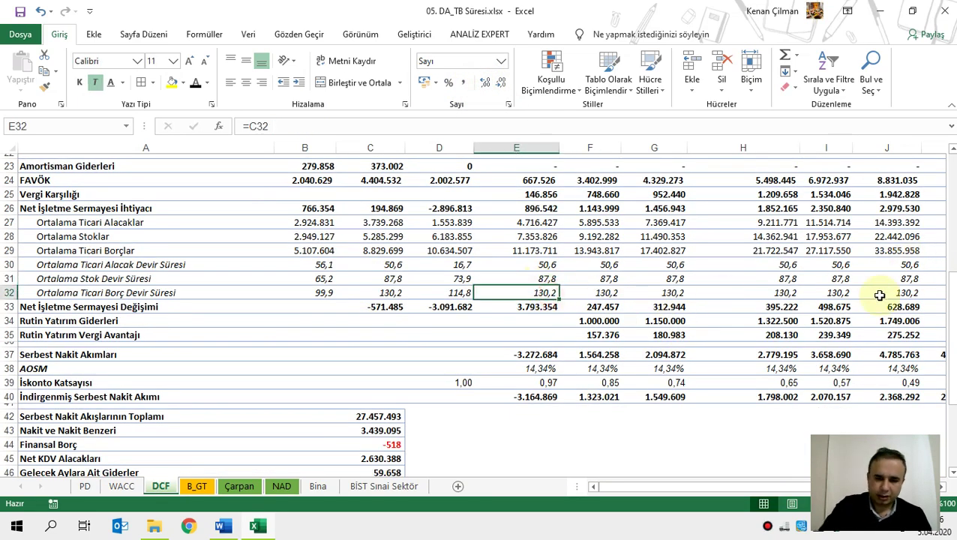
pyautogui.write('=')
pyautogui.press('Escape')
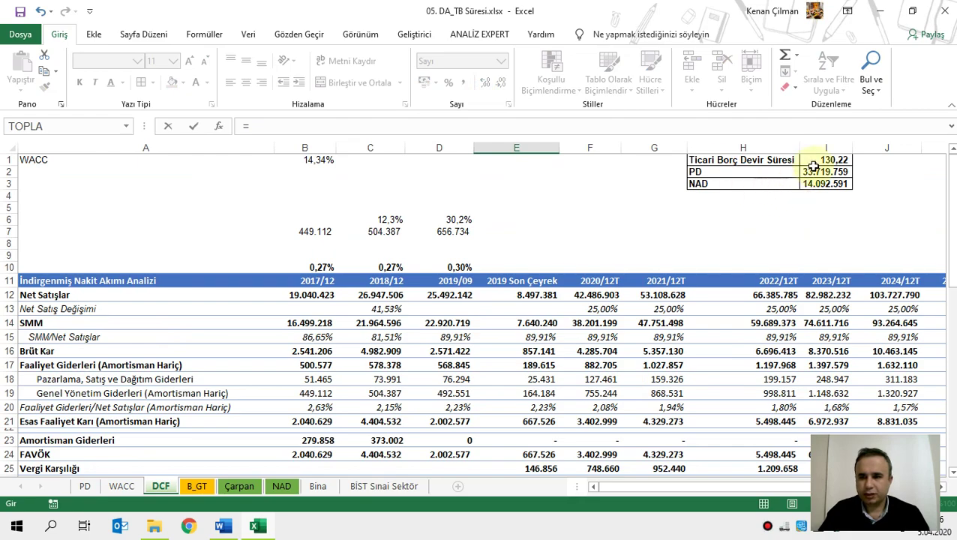
pyautogui.hotkey('ctrl', 'z')
pyautogui.scroll(-2, 545, 388)
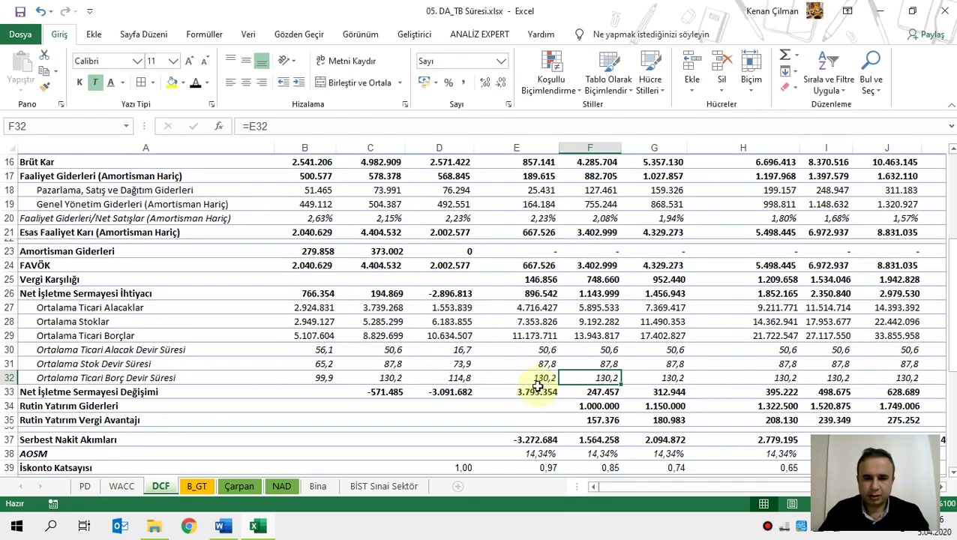
pyautogui.click(544, 377)
pyautogui.doubleClick(556, 377)
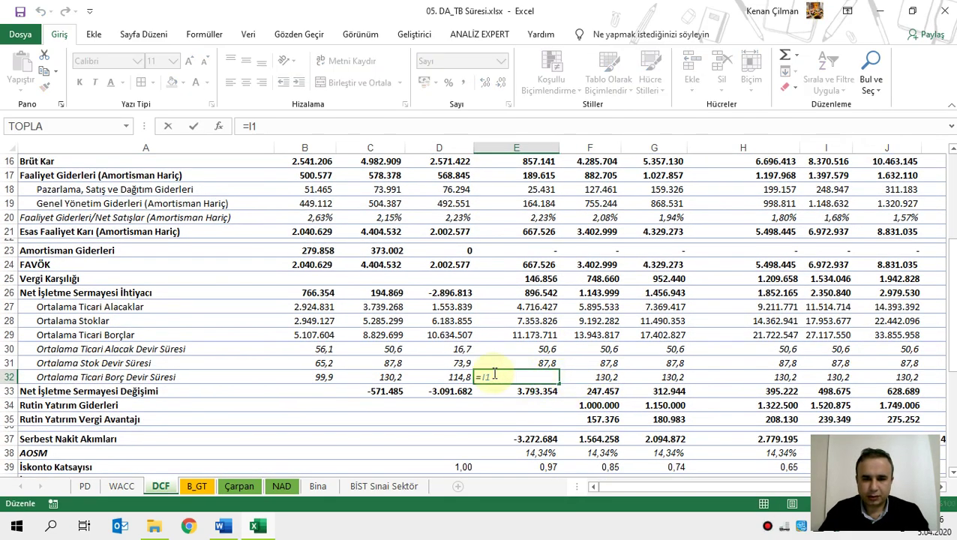
pyautogui.press('F4')
pyautogui.press('Return')
# - Fill the formula from E32 across the forecast years through J32
pyautogui.click(540, 377)
pyautogui.moveTo(558, 382); pyautogui.dragTo(928, 381)
pyautogui.scroll(5, 863, 353)
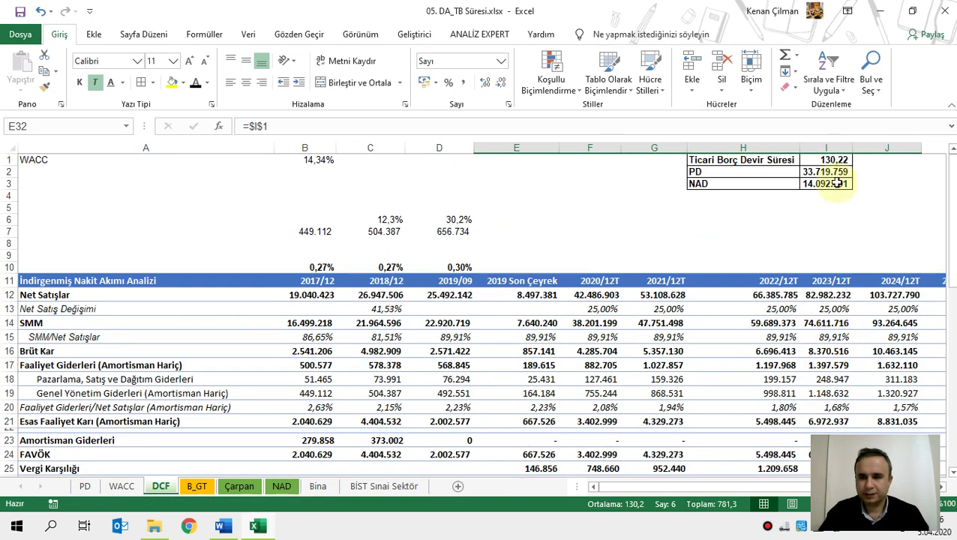
# - Test a Ticari Borç Devir Süresi of 150 in I1, and undo the entry
pyautogui.click(825, 159)
pyautogui.write('150')
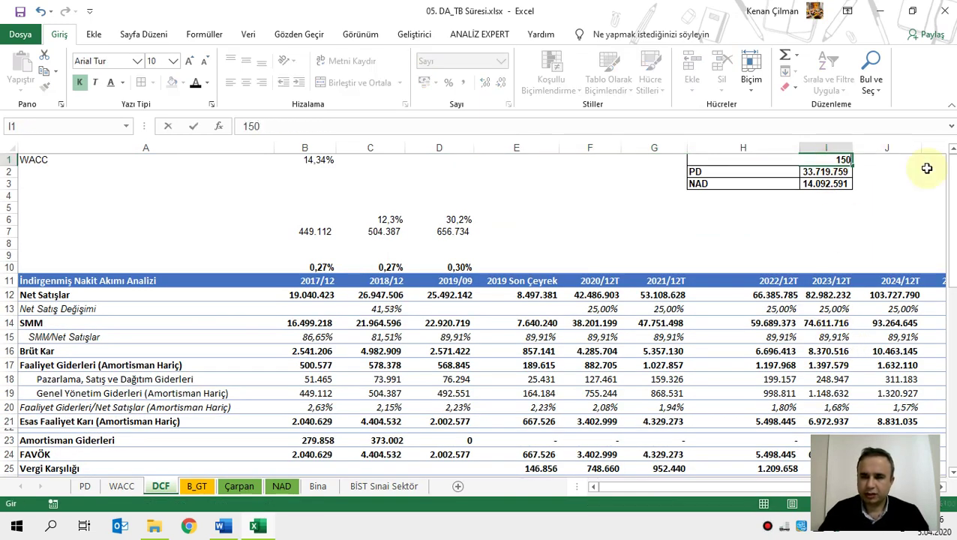
pyautogui.press('Return')
pyautogui.hotkey('ctrl', 'z')
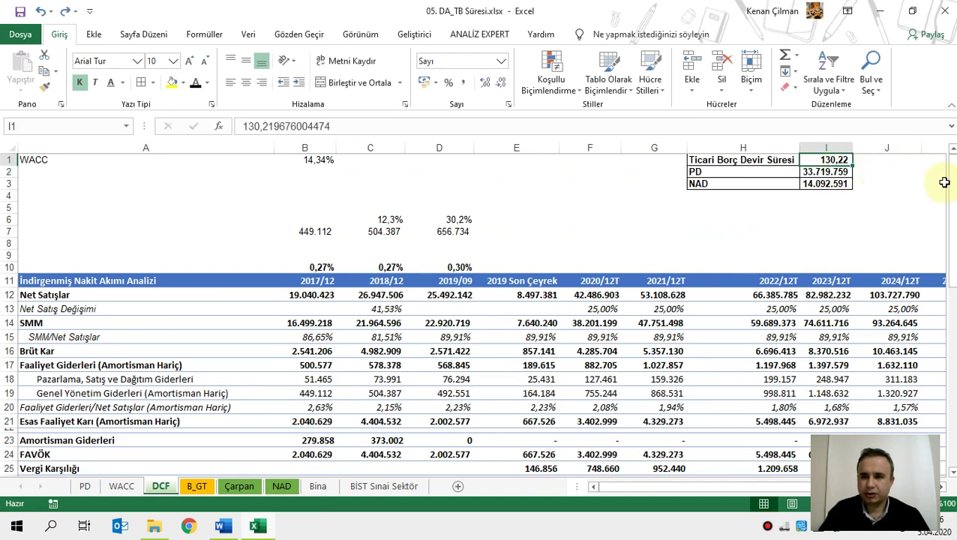
# - Test a Ticari Borç Devir Süresi of 0 in I1, widening column I to read PD, and undo both changes
pyautogui.press('Right')
pyautogui.press('Right')
pyautogui.press('Right')
pyautogui.press('Right')
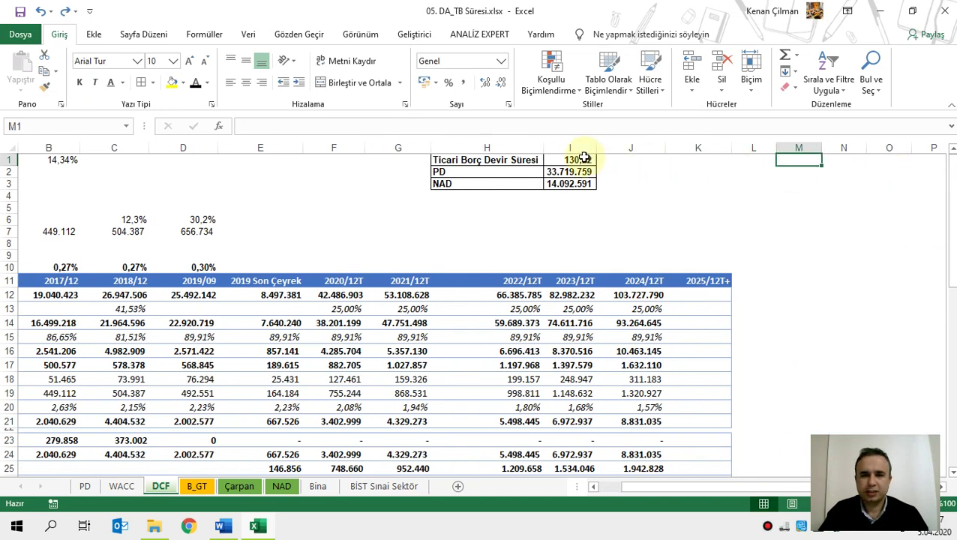
pyautogui.click(584, 159)
pyautogui.write('0')
pyautogui.press('Return')
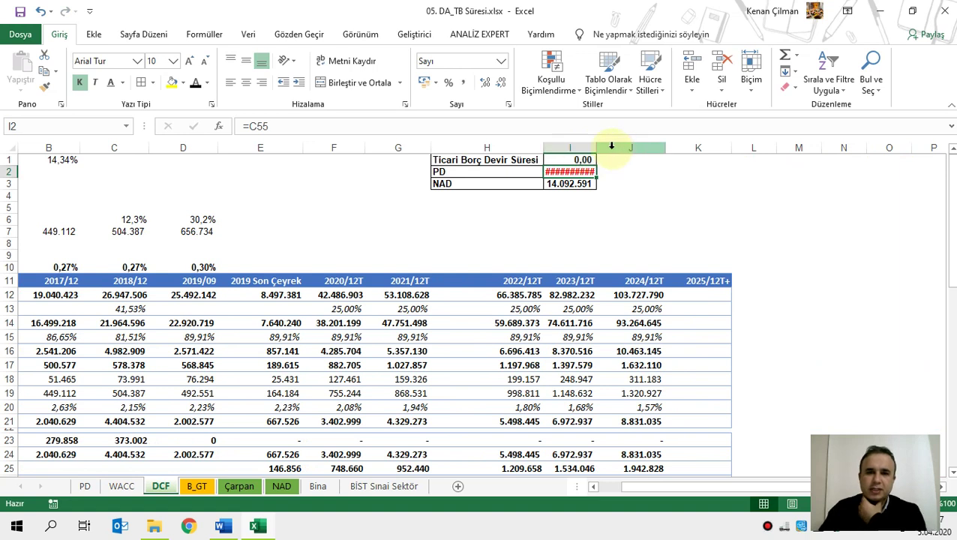
pyautogui.doubleClick(597, 147)
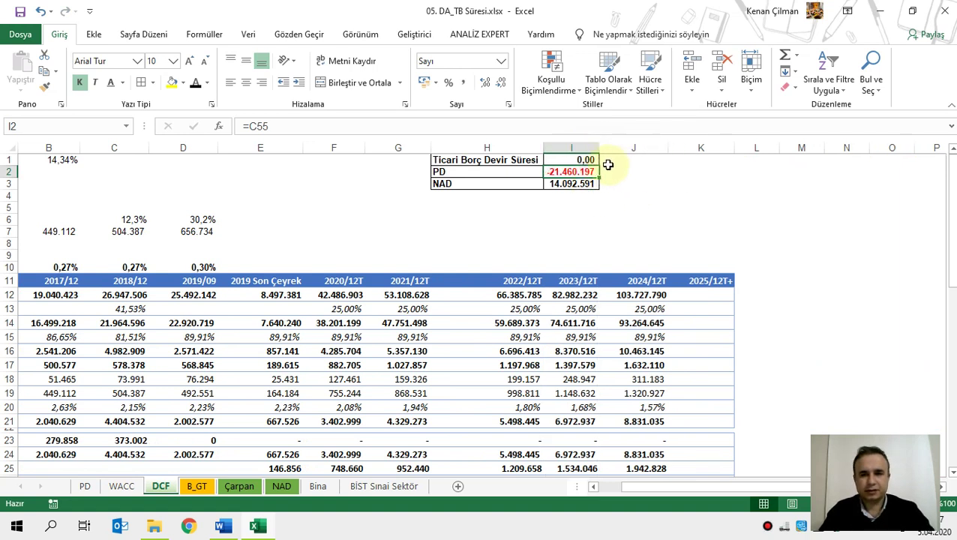
pyautogui.hotkey('ctrl', 'z')
pyautogui.hotkey('ctrl', 'z')
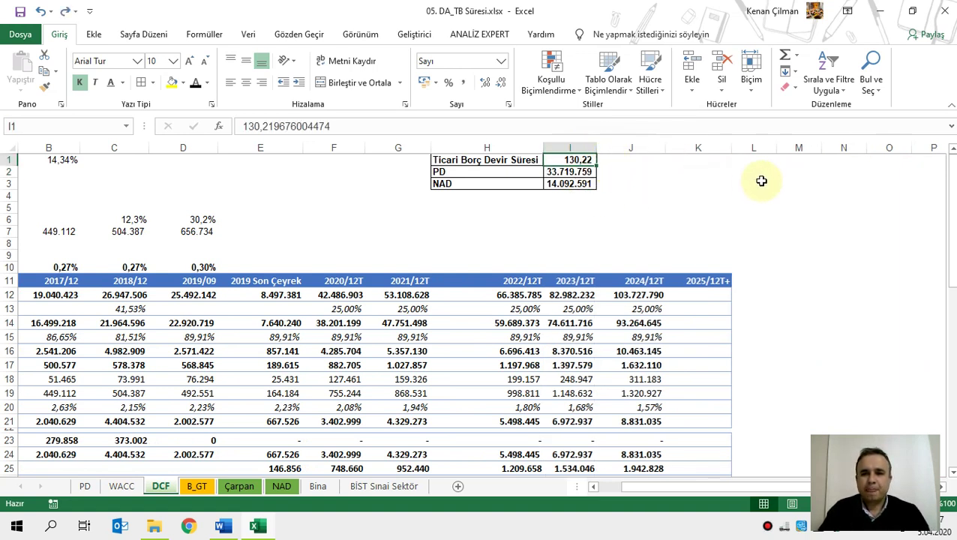
# - Reference the PD value in N3 with a formula pointing to I2
pyautogui.click(756, 183)
pyautogui.click(834, 183)
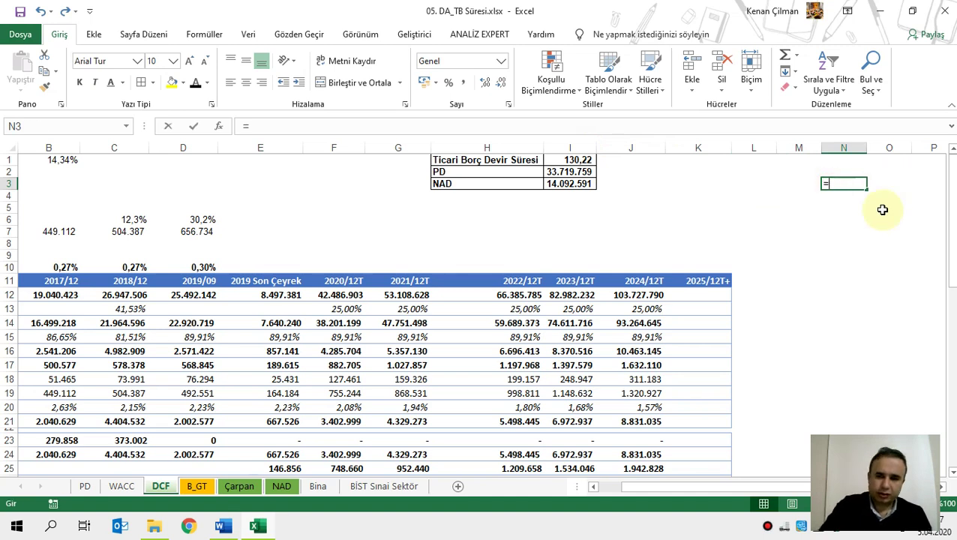
pyautogui.click(560, 171)
pyautogui.press('Tab')
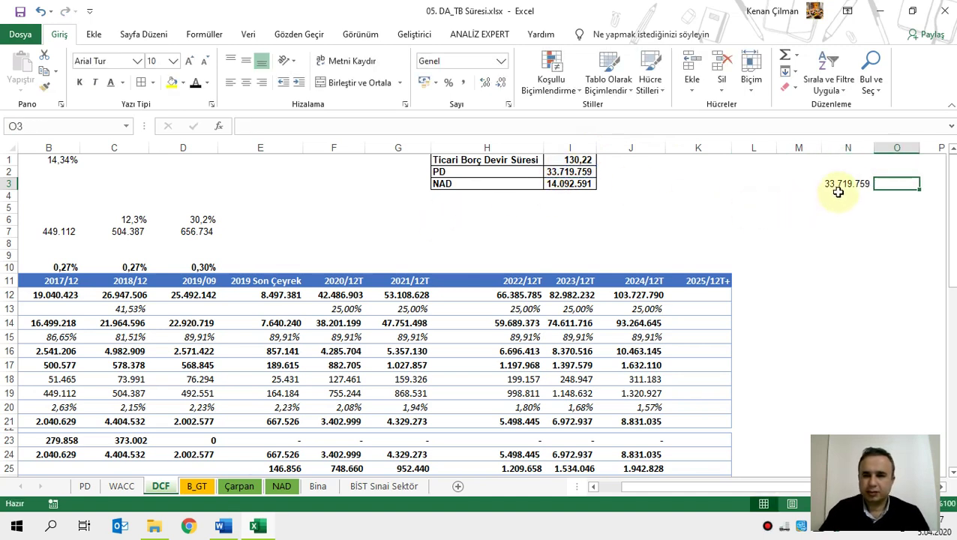
# - Fill N4:N22 with turnover periods from 0 to 180 in steps of 10
pyautogui.click(837, 193)
pyautogui.press('Return')
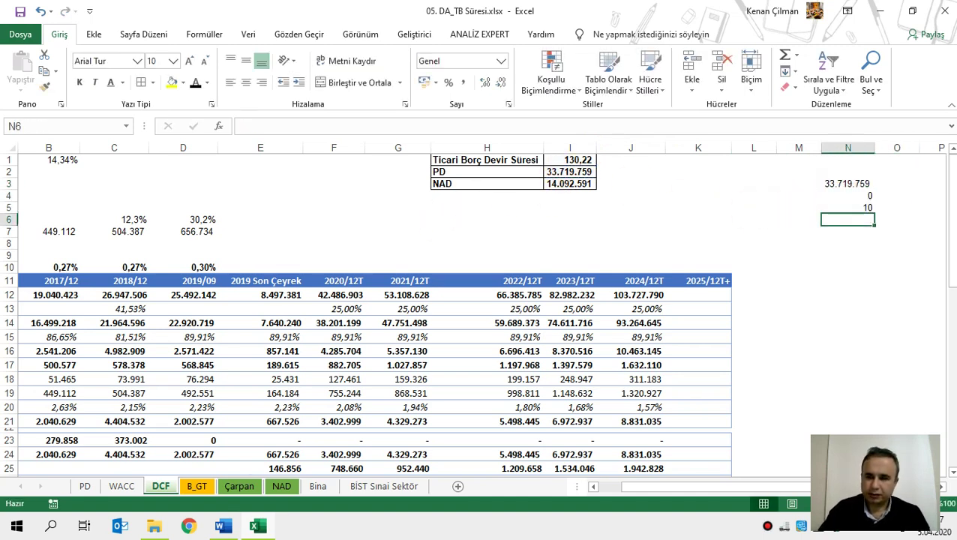
pyautogui.click(849, 196)
pyautogui.moveTo(849, 201); pyautogui.dragTo(855, 427)
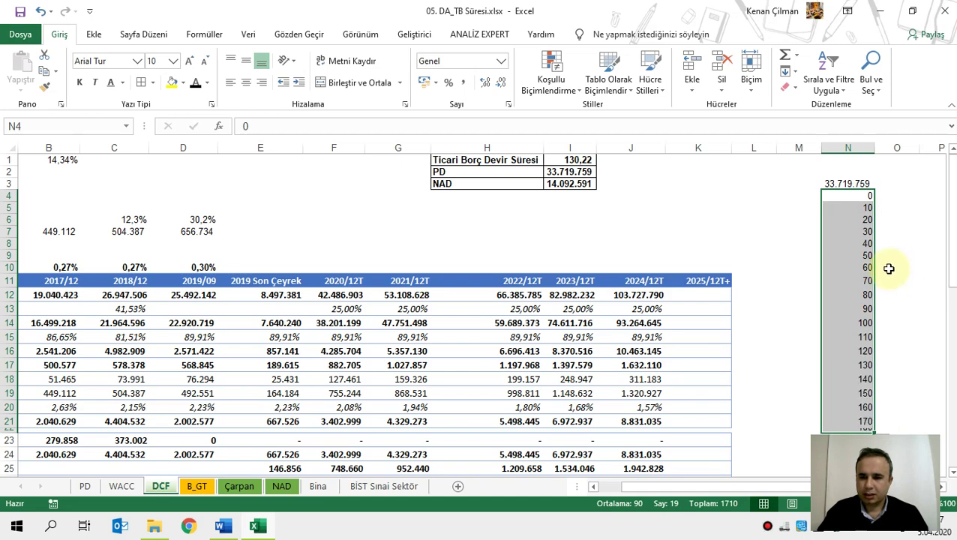
pyautogui.scroll(-1, 874, 293)
pyautogui.click(855, 394)
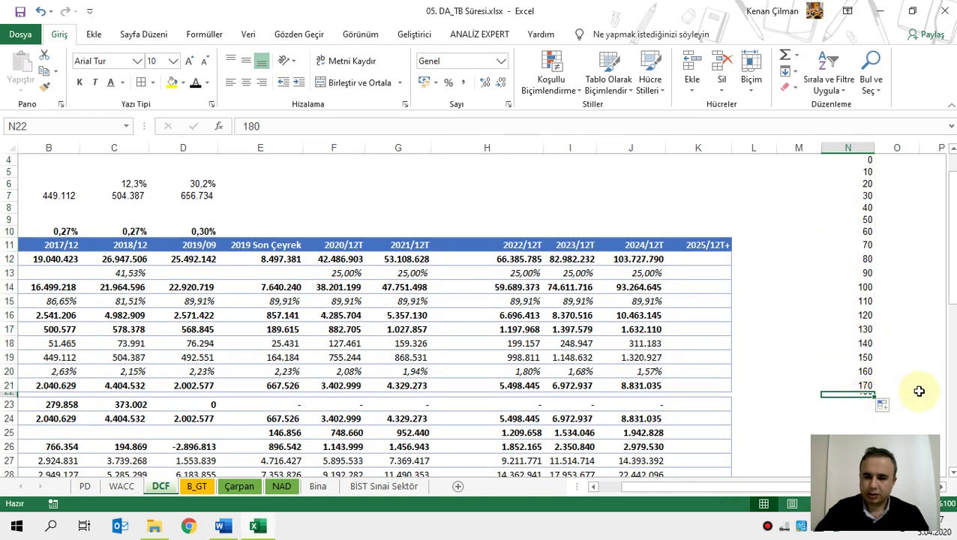
# - Create a what-if data table over N3:O21 with M1 as the row input cell and I1 as the column input cell
pyautogui.scroll(1, 918, 390)
pyautogui.moveTo(837, 186); pyautogui.dragTo(876, 419)
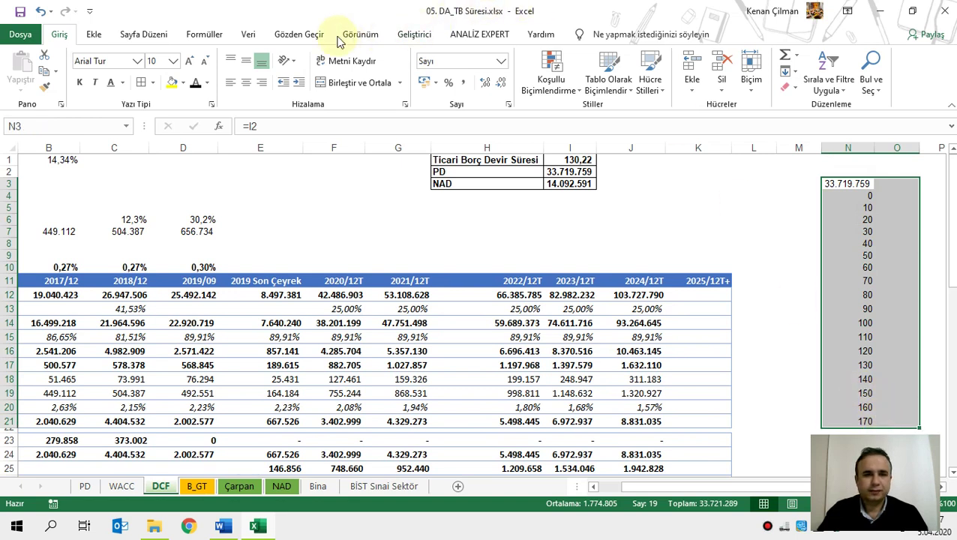
pyautogui.click(246, 34)
pyautogui.click(770, 82)
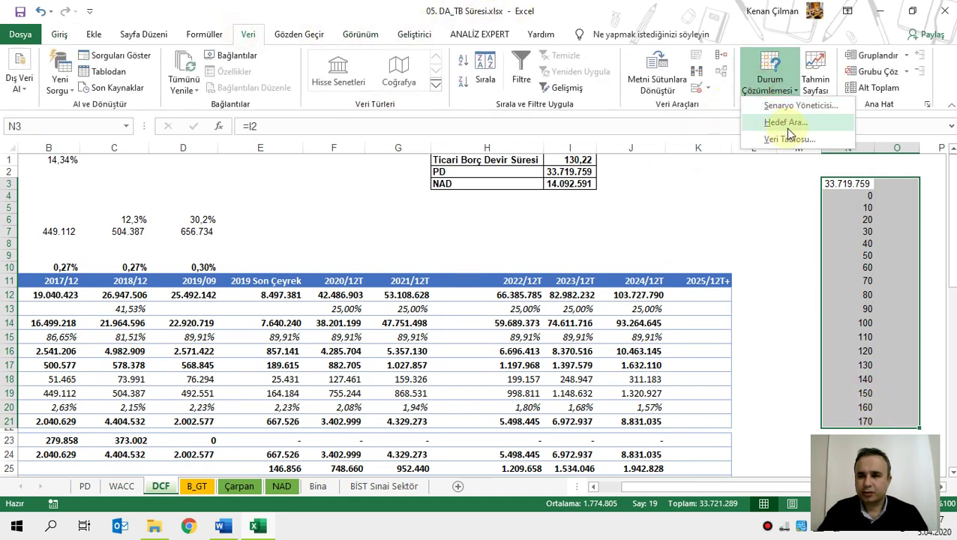
pyautogui.click(791, 136)
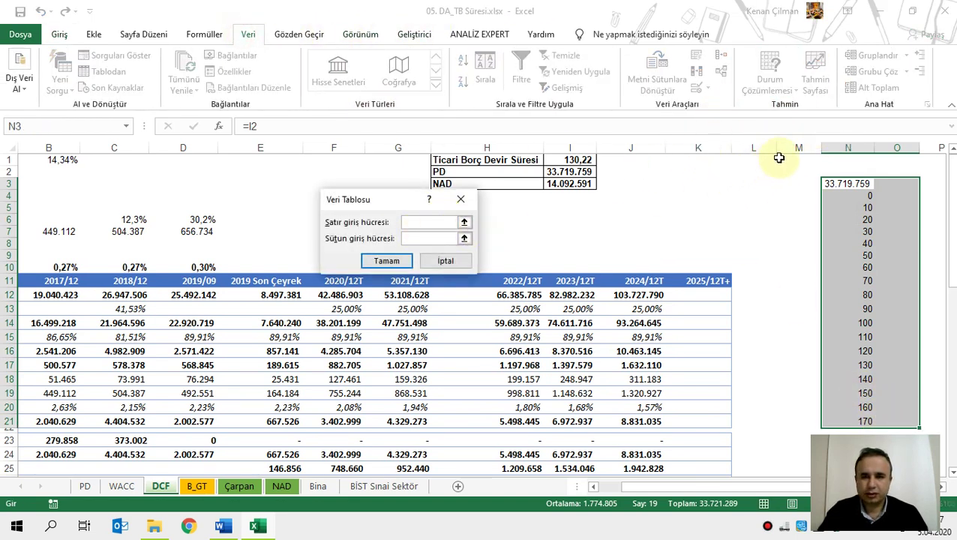
pyautogui.click(797, 159)
pyautogui.click(428, 237)
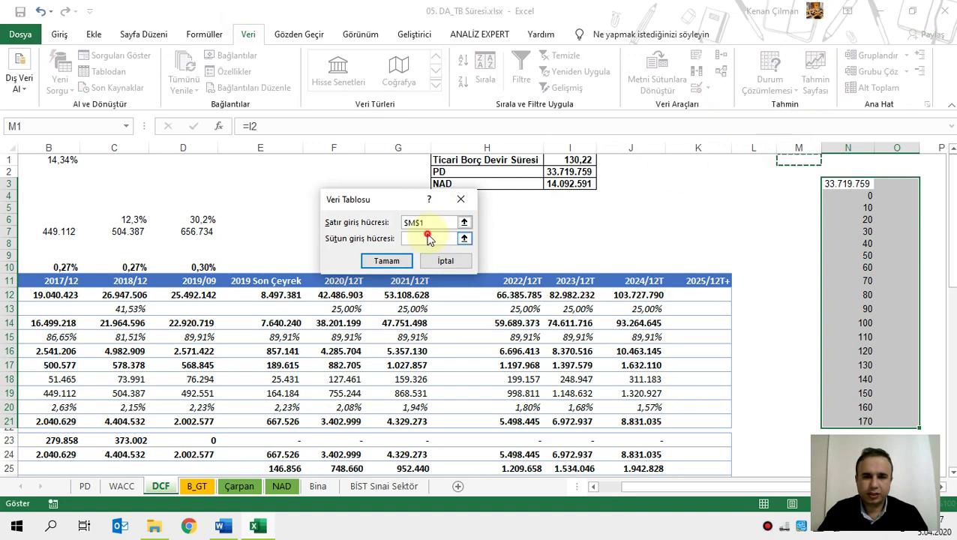
pyautogui.click(576, 160)
pyautogui.click(387, 260)
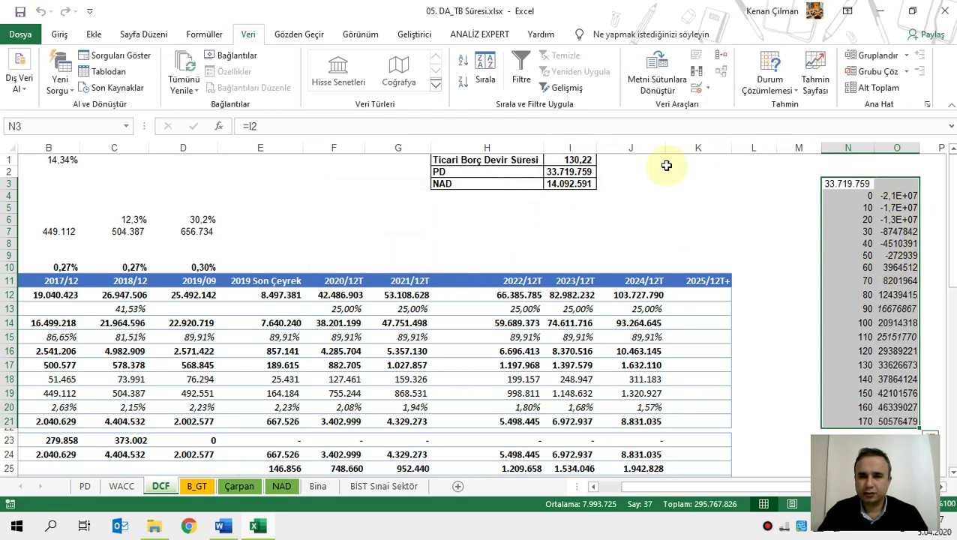
# - Format column O with thousands separators and no decimals
pyautogui.click(897, 147)
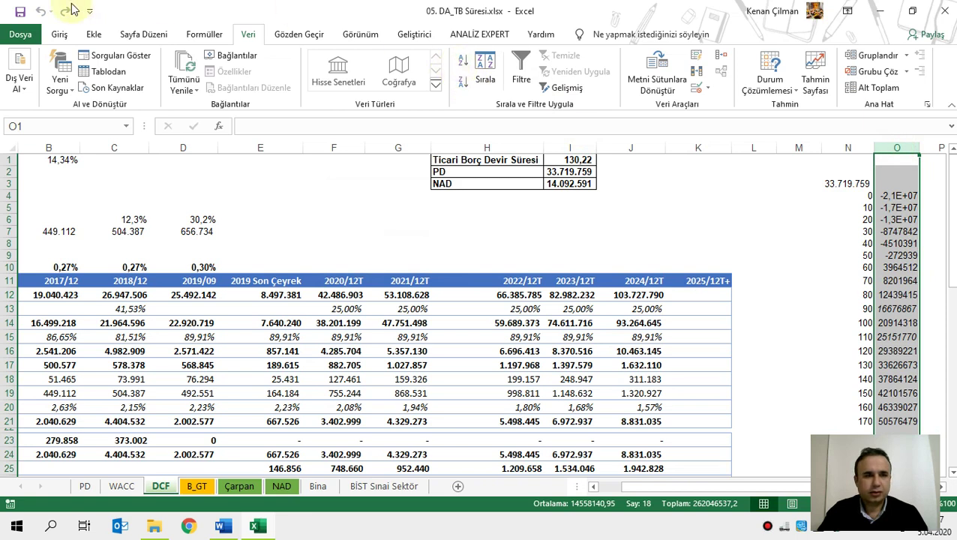
pyautogui.click(59, 35)
pyautogui.click(462, 83)
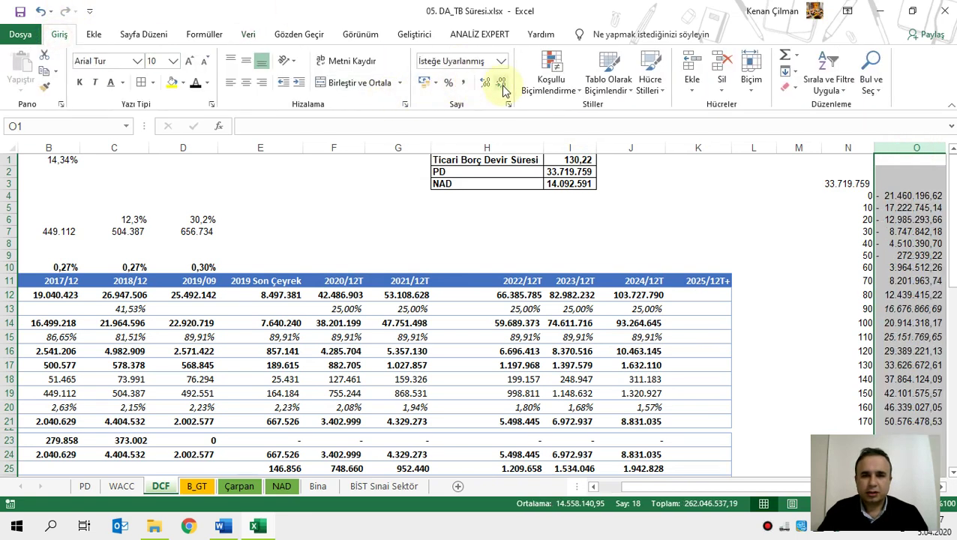
pyautogui.click(502, 84)
pyautogui.click(499, 208)
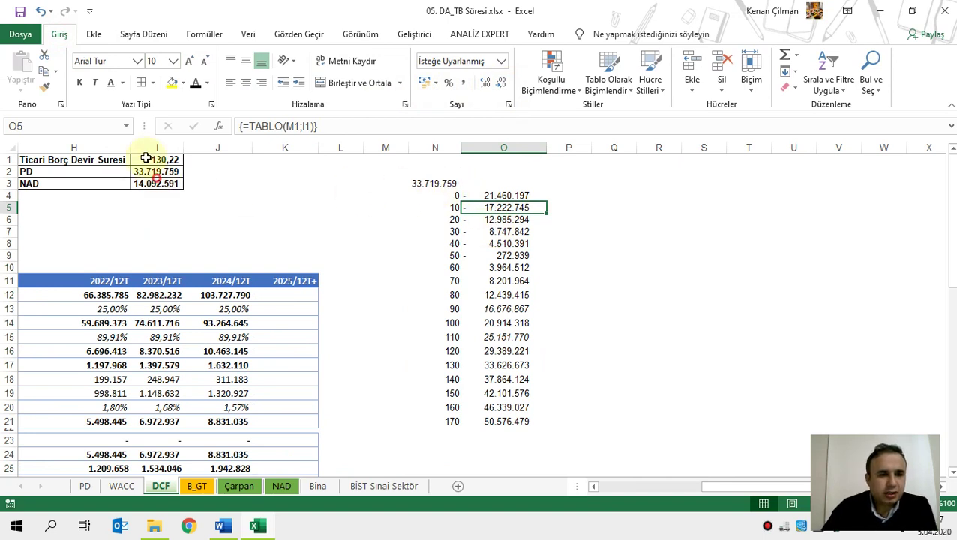
# - Compare the Ticari Borç Devir Süresi, PD and NAD block in H1:I3 with the data table results for periods 50 and 60
pyautogui.moveTo(158, 184); pyautogui.dragTo(106, 125)
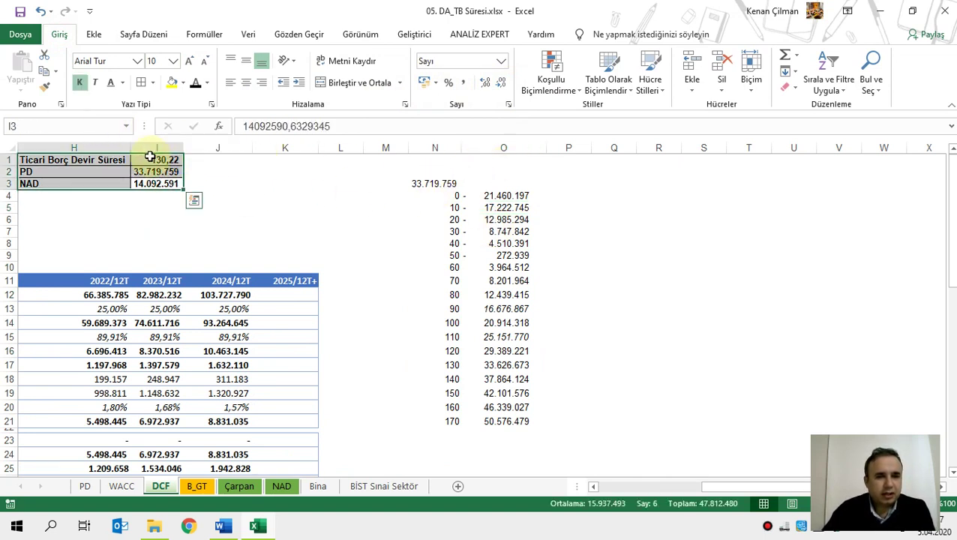
pyautogui.moveTo(149, 159); pyautogui.dragTo(152, 180)
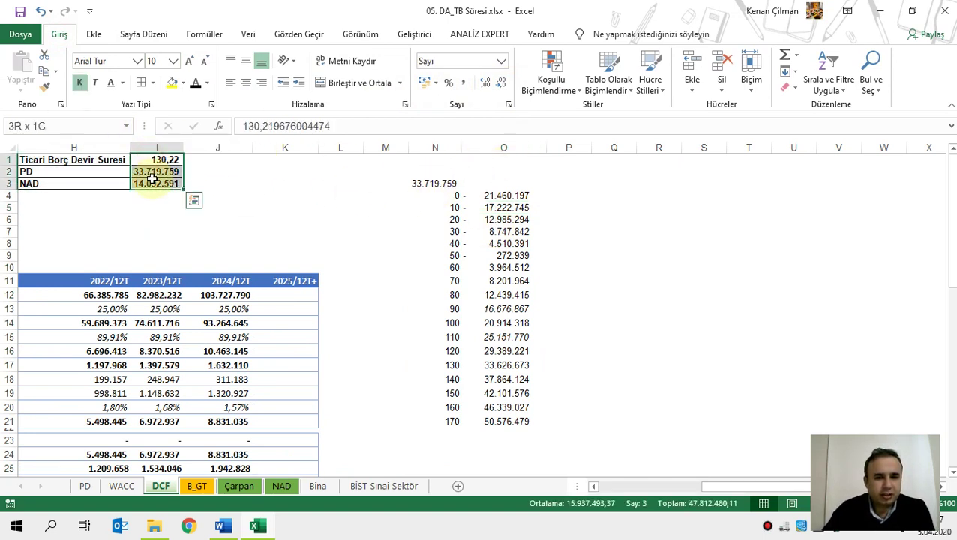
pyautogui.click(109, 197)
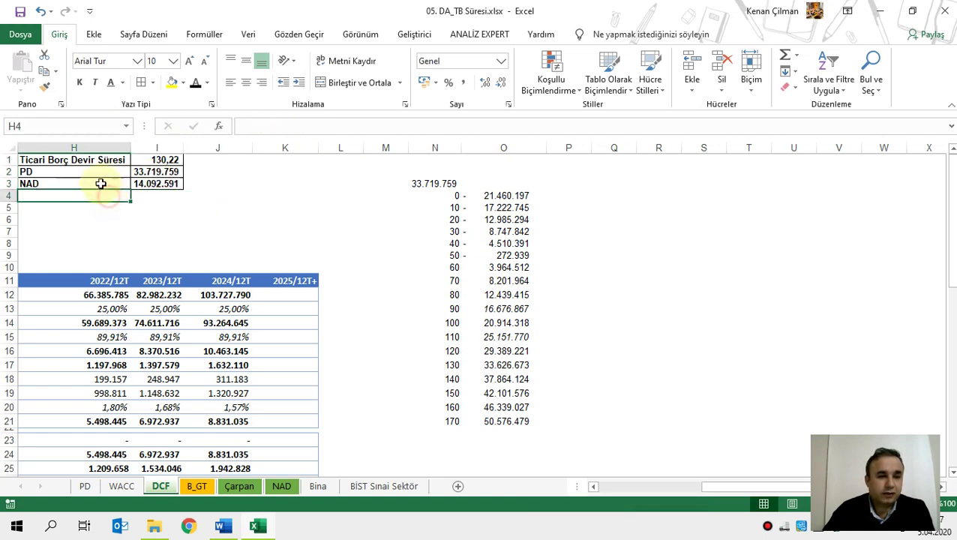
pyautogui.moveTo(77, 157); pyautogui.dragTo(177, 193)
pyautogui.click(486, 294)
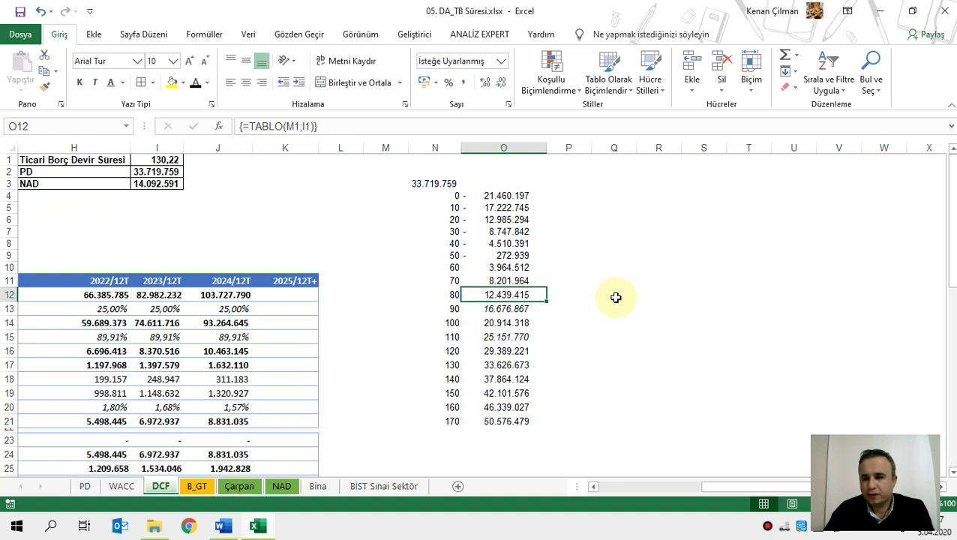
pyautogui.moveTo(454, 269); pyautogui.dragTo(516, 268)
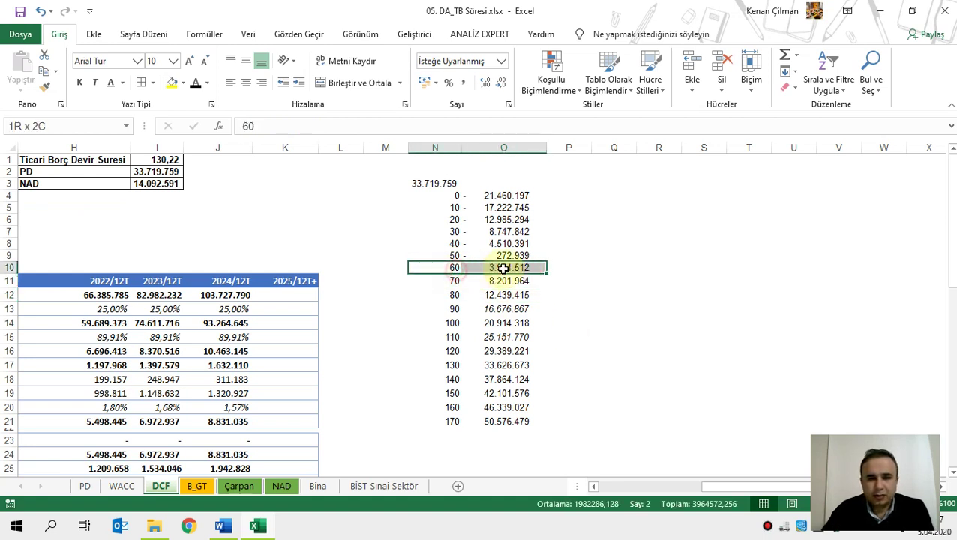
pyautogui.moveTo(445, 249)
pyautogui.mouseDown()
pyautogui.moveTo(501, 261)
pyautogui.moveTo(455, 254)
pyautogui.mouseUp()
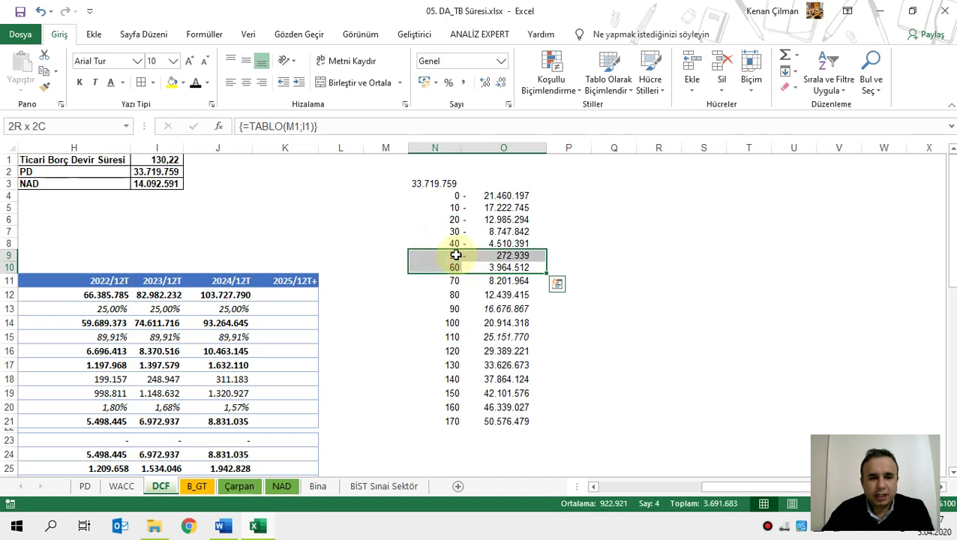
# - Examine the row 15 ratios and row 20 percentages across the forecast periods alongside the data table results
pyautogui.moveTo(228, 336); pyautogui.dragTo(129, 338)
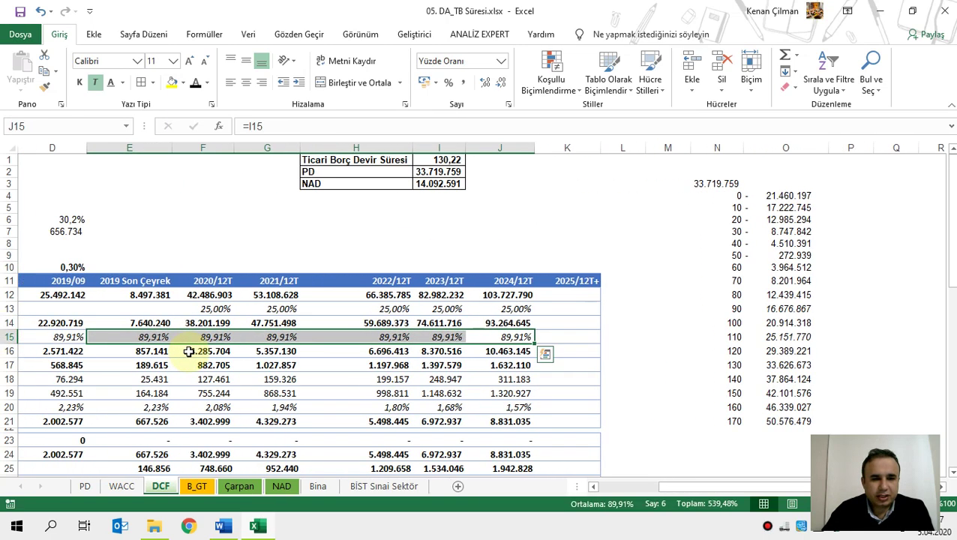
pyautogui.click(340, 401)
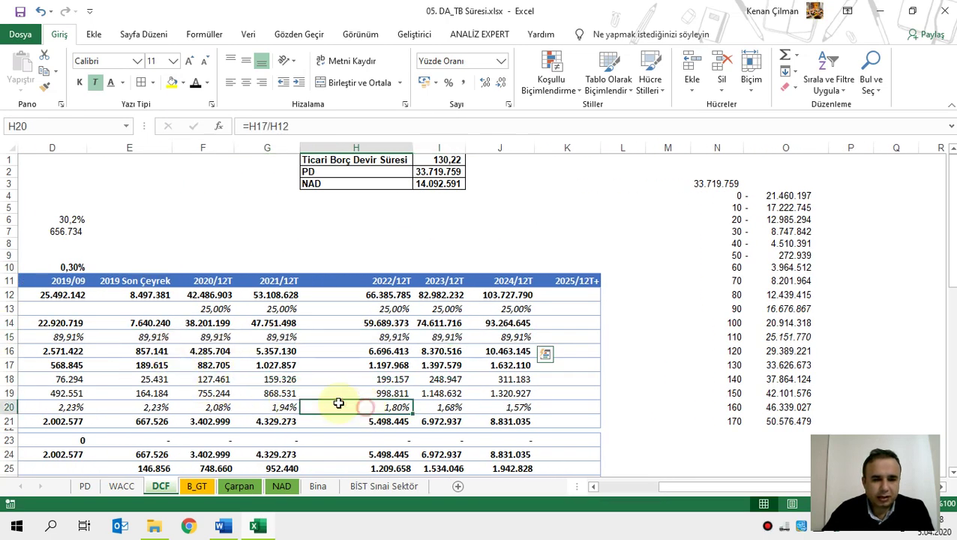
pyautogui.click(267, 401)
pyautogui.click(209, 401)
pyautogui.click(214, 337)
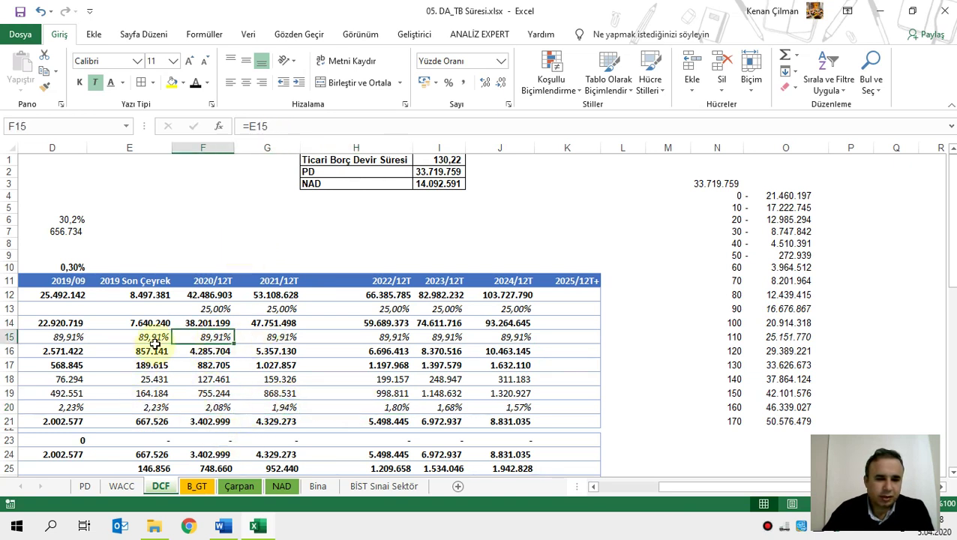
pyautogui.moveTo(153, 337); pyautogui.dragTo(525, 336)
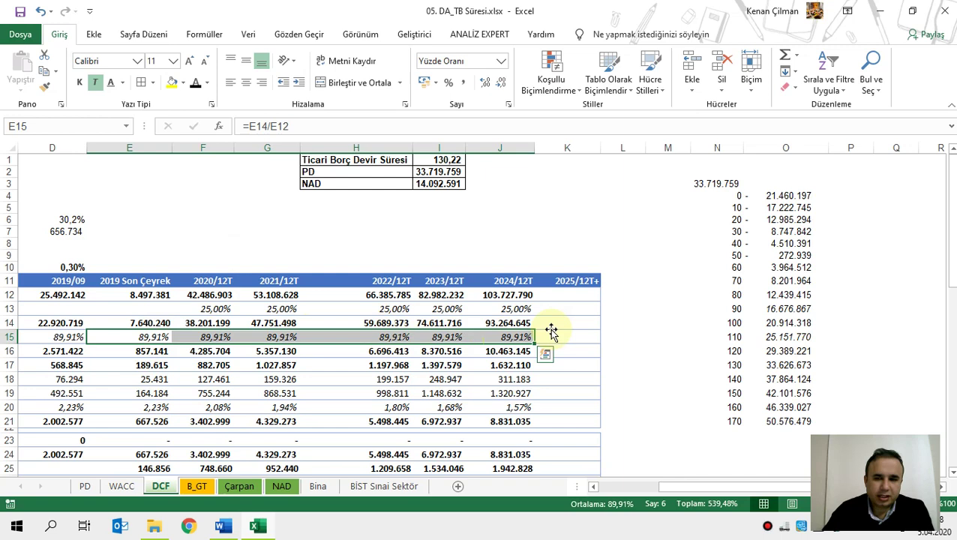
pyautogui.click(772, 231)
pyautogui.moveTo(250, 335); pyautogui.dragTo(517, 336)
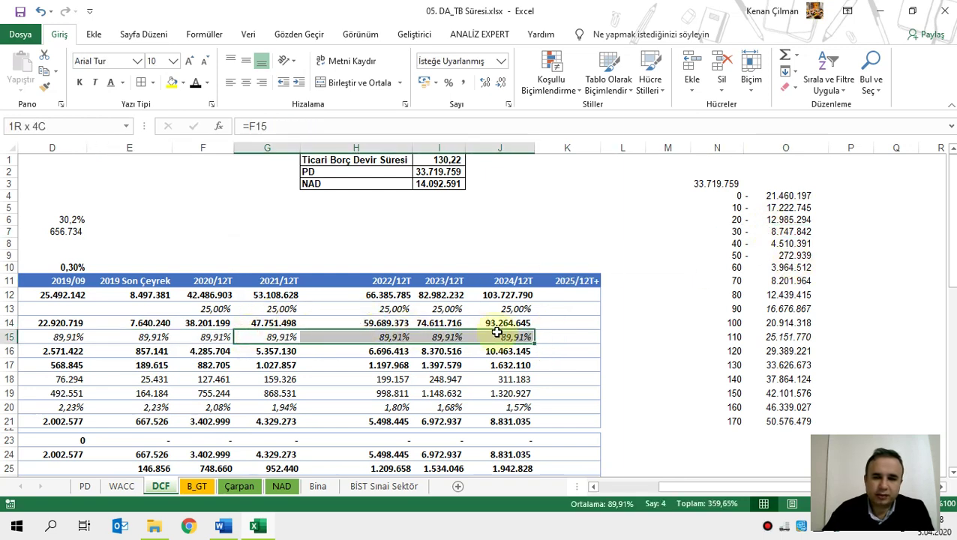
# - Compare the data table result for a period of 130 with the turnover period in I1 and the forecasts in rows 13 to 17
pyautogui.moveTo(719, 208); pyautogui.dragTo(794, 364)
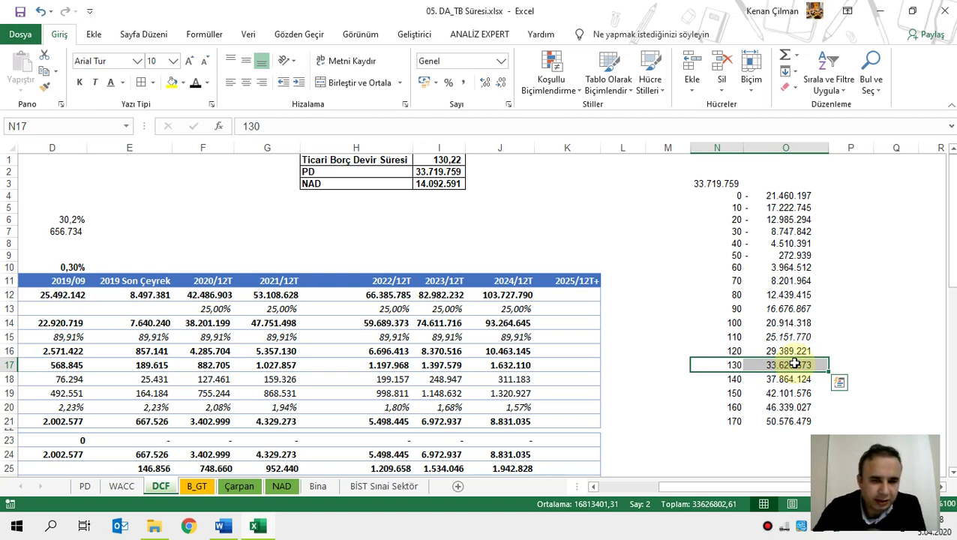
pyautogui.moveTo(386, 337); pyautogui.dragTo(512, 337)
pyautogui.moveTo(262, 339); pyautogui.dragTo(422, 338)
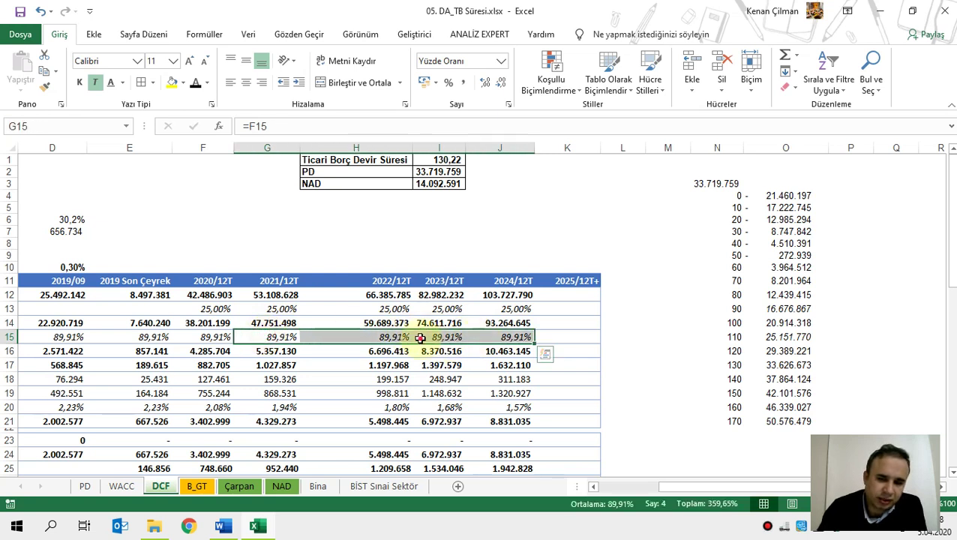
pyautogui.click(447, 338)
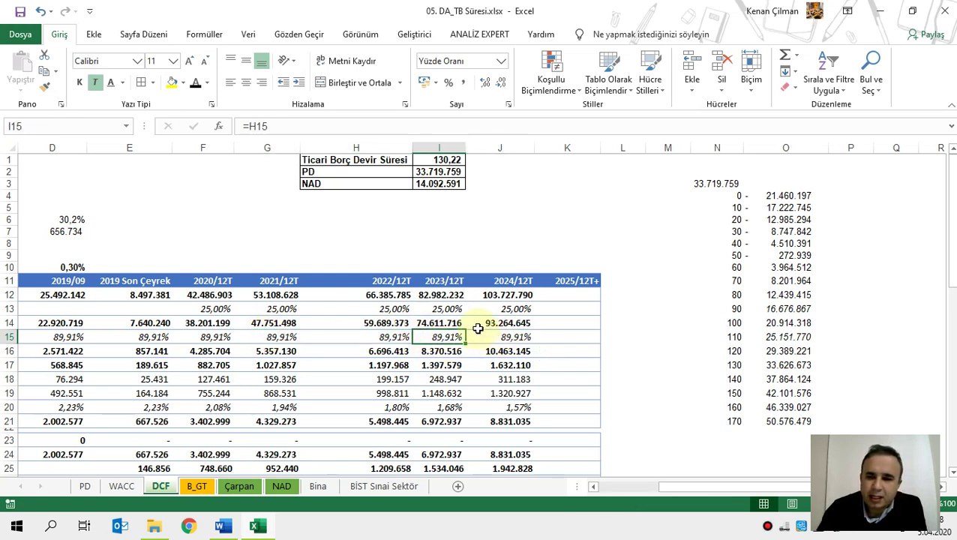
pyautogui.click(435, 160)
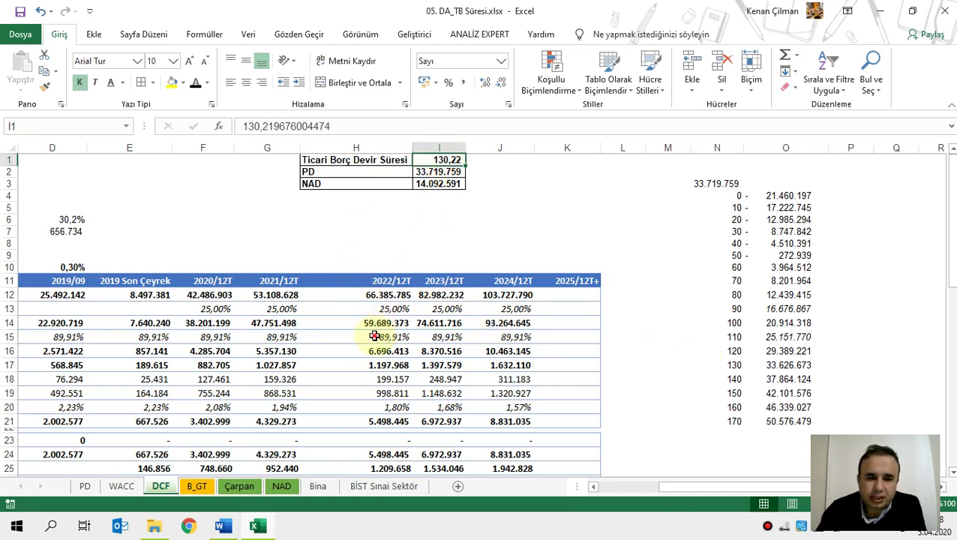
pyautogui.moveTo(380, 337); pyautogui.dragTo(468, 336)
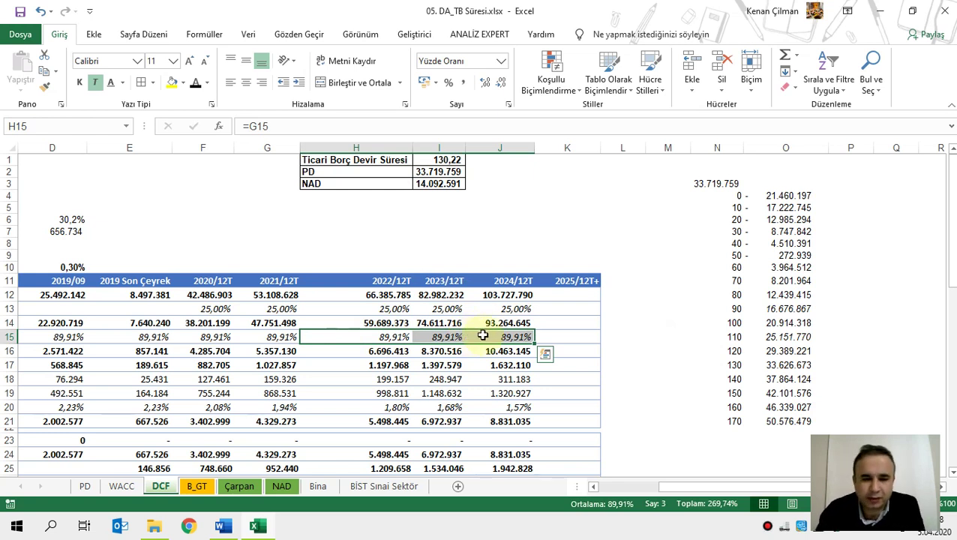
pyautogui.moveTo(374, 310); pyautogui.dragTo(533, 366)
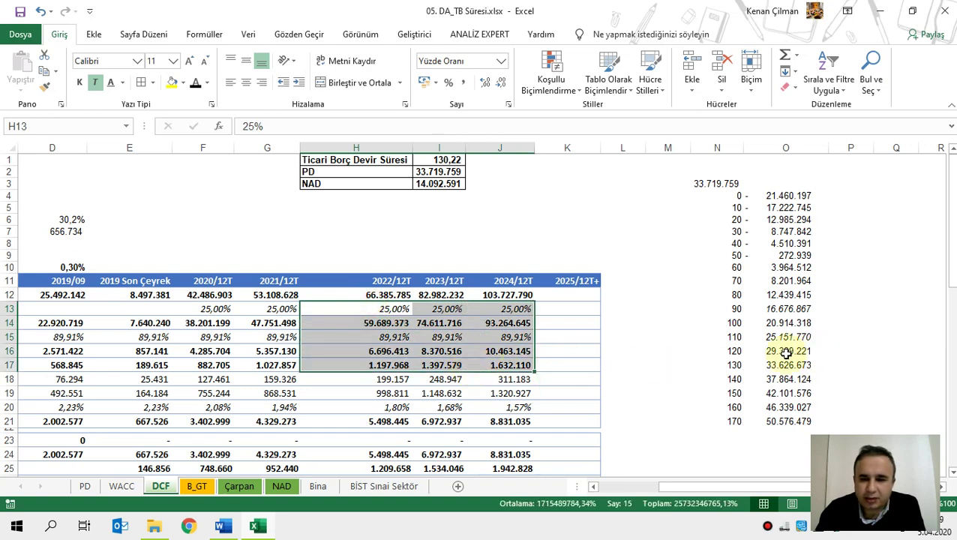
pyautogui.moveTo(737, 364); pyautogui.dragTo(710, 363)
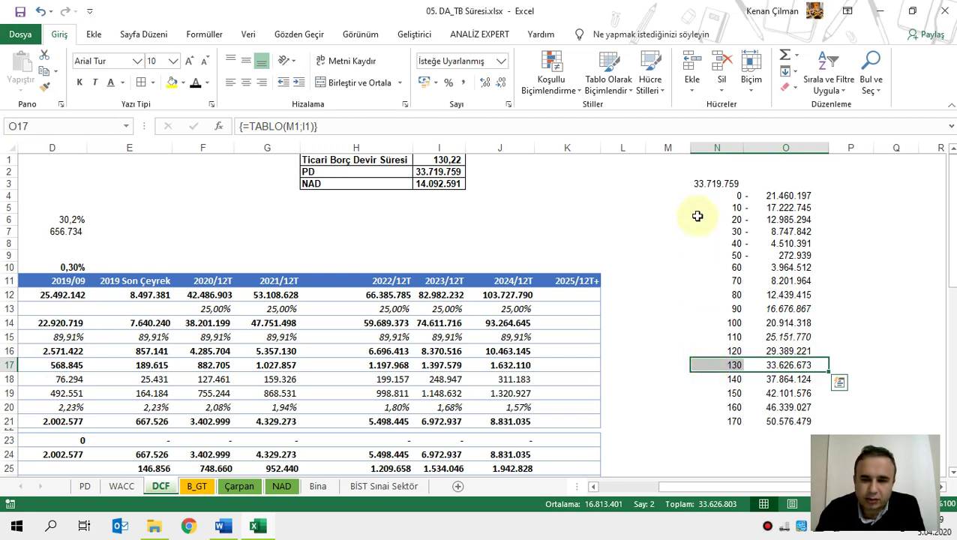
# - Compare the results for periods 60 and 130, and review the row 15 ratios from 2019/09 to 2024/12T
pyautogui.moveTo(715, 267); pyautogui.dragTo(800, 267)
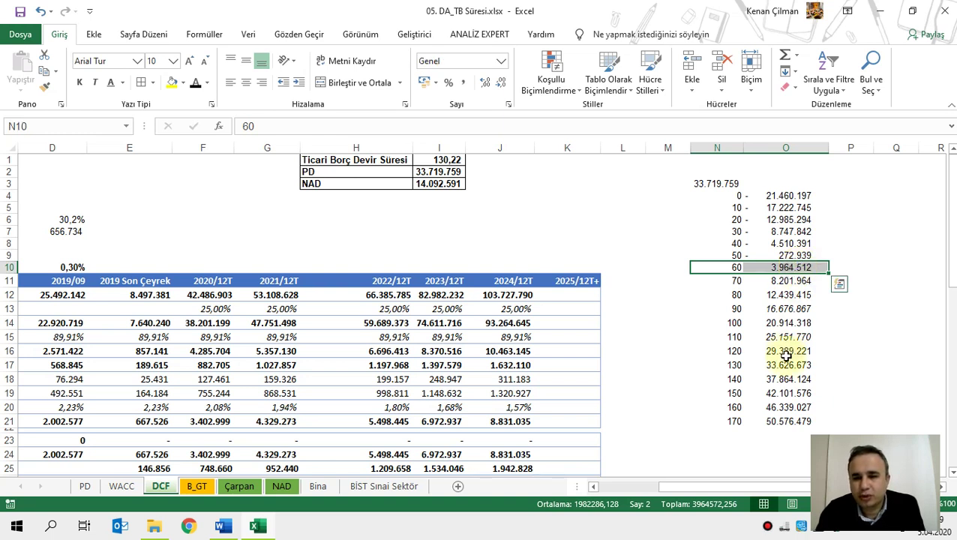
pyautogui.moveTo(785, 364); pyautogui.dragTo(733, 366)
pyautogui.moveTo(727, 271); pyautogui.dragTo(795, 267)
pyautogui.moveTo(214, 336); pyautogui.dragTo(485, 341)
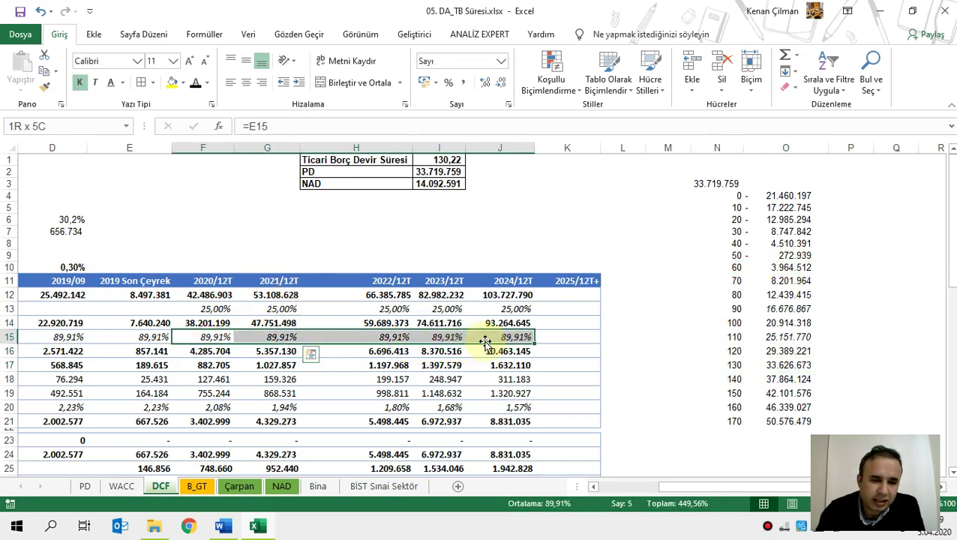
pyautogui.moveTo(207, 324)
pyautogui.mouseDown()
pyautogui.moveTo(214, 337)
pyautogui.moveTo(481, 346)
pyautogui.moveTo(217, 337)
pyautogui.mouseUp()
pyautogui.moveTo(141, 337); pyautogui.dragTo(60, 339)
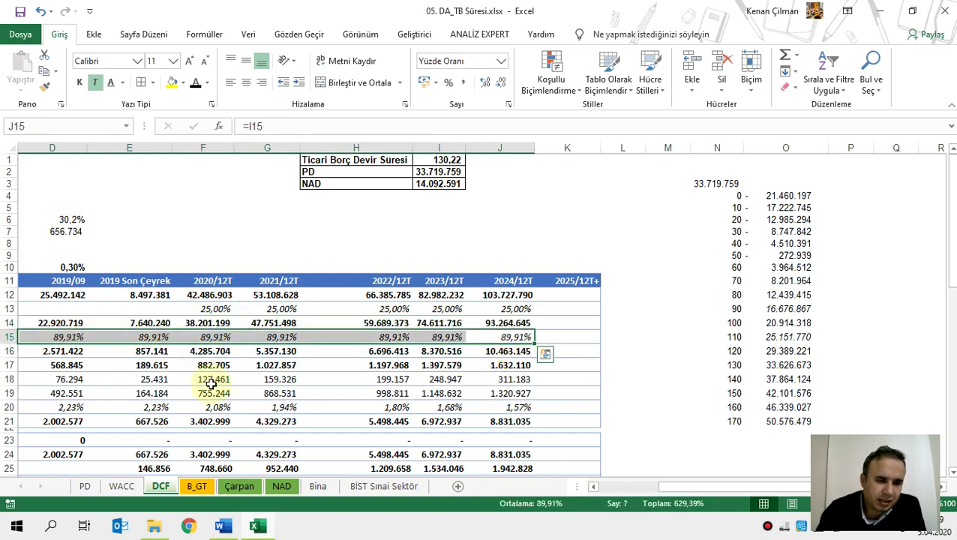
pyautogui.click(211, 379)
pyautogui.moveTo(155, 341); pyautogui.dragTo(500, 338)
pyautogui.click(442, 365)
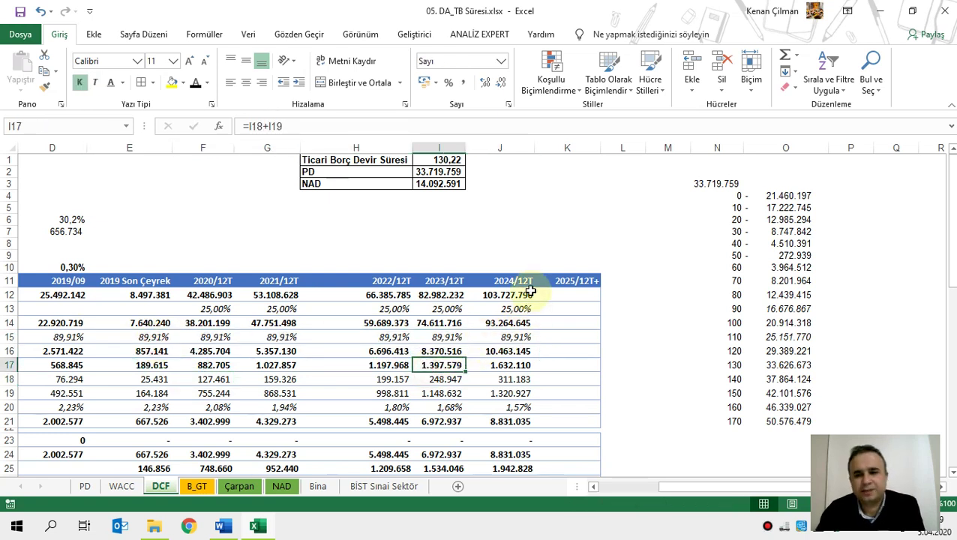
# - Copy the cell formatting of O8 onto the data table results in O4:O21
pyautogui.click(785, 244)
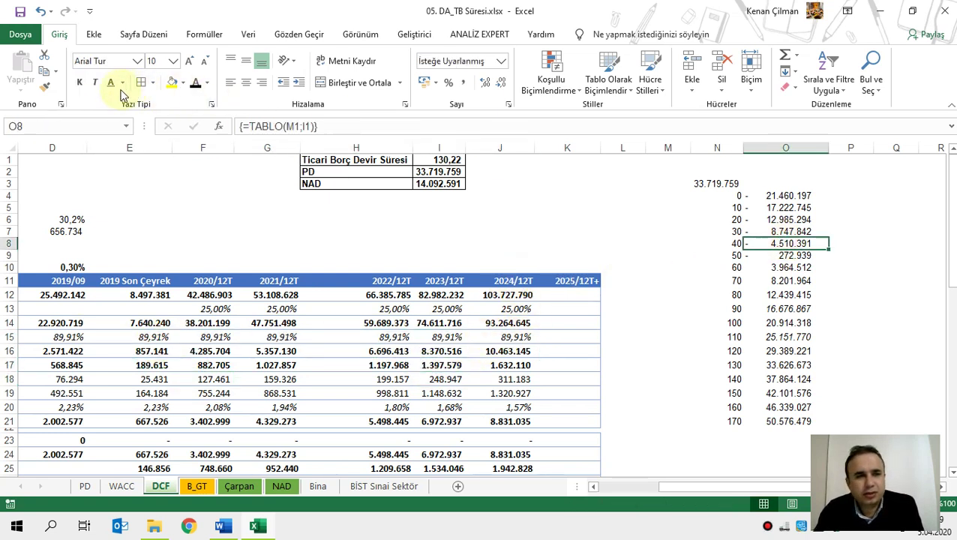
pyautogui.click(48, 88)
pyautogui.moveTo(780, 197); pyautogui.dragTo(780, 420)
pyautogui.click(785, 323)
# - Highlight M4:O4, the row for a turnover period of 0, with a yellow fill
pyautogui.click(321, 172)
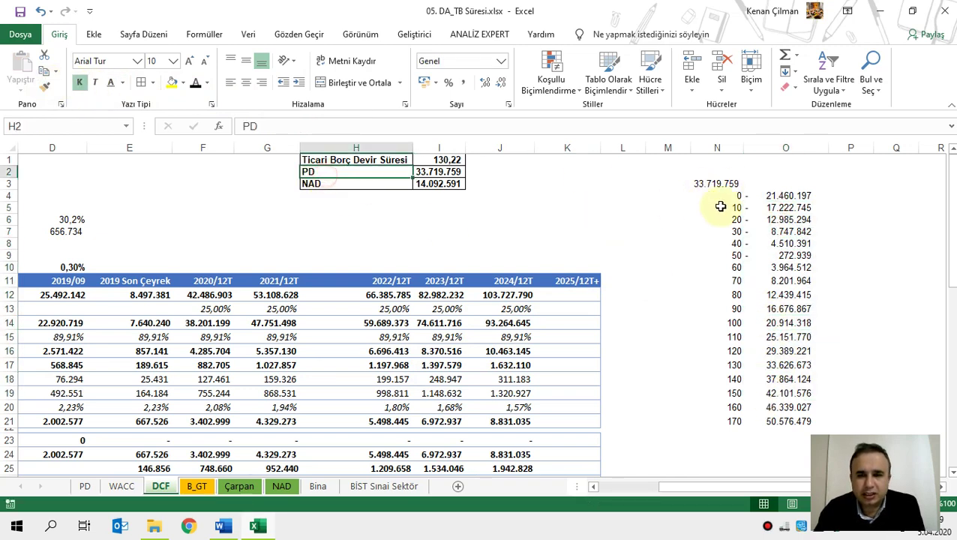
pyautogui.click(785, 195)
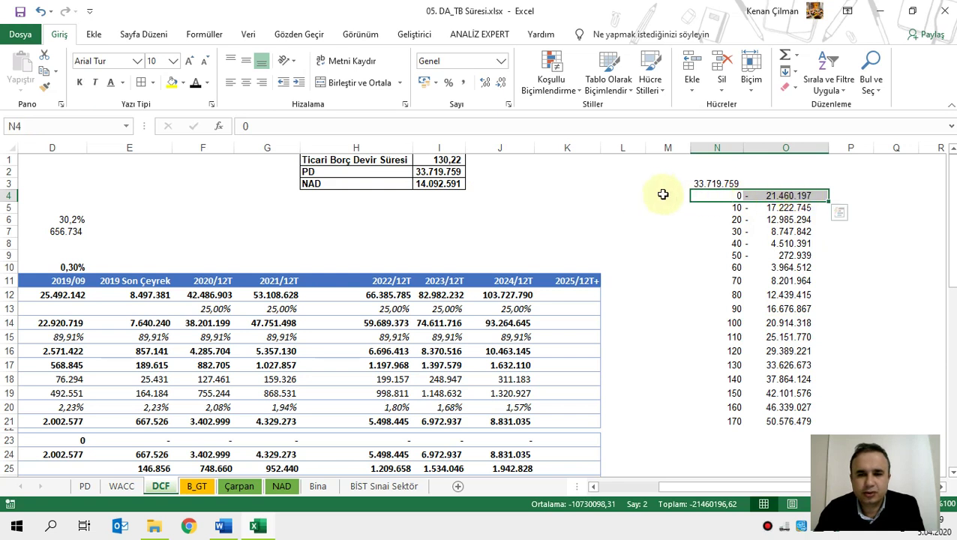
pyautogui.moveTo(623, 194); pyautogui.dragTo(782, 195)
pyautogui.moveTo(667, 195); pyautogui.dragTo(778, 198)
pyautogui.click(172, 83)
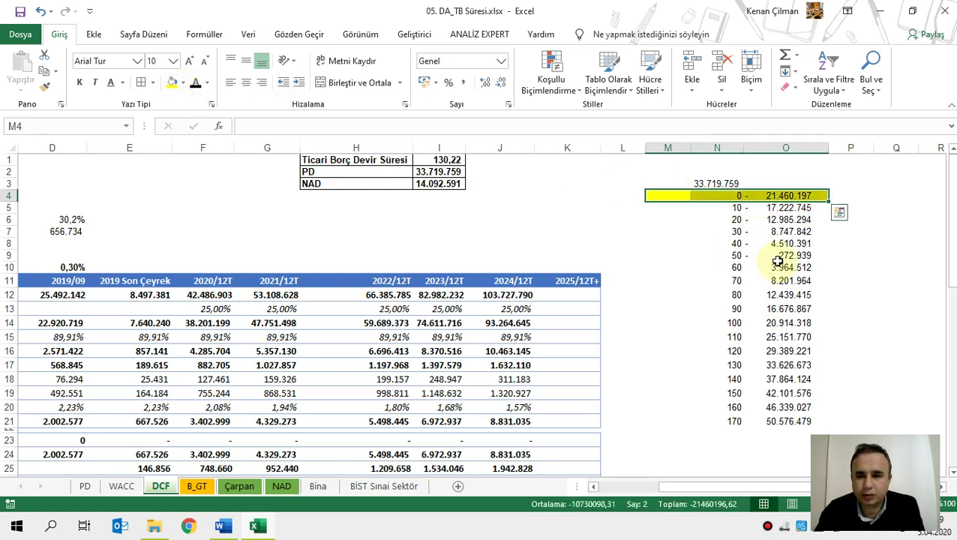
pyautogui.click(439, 160)
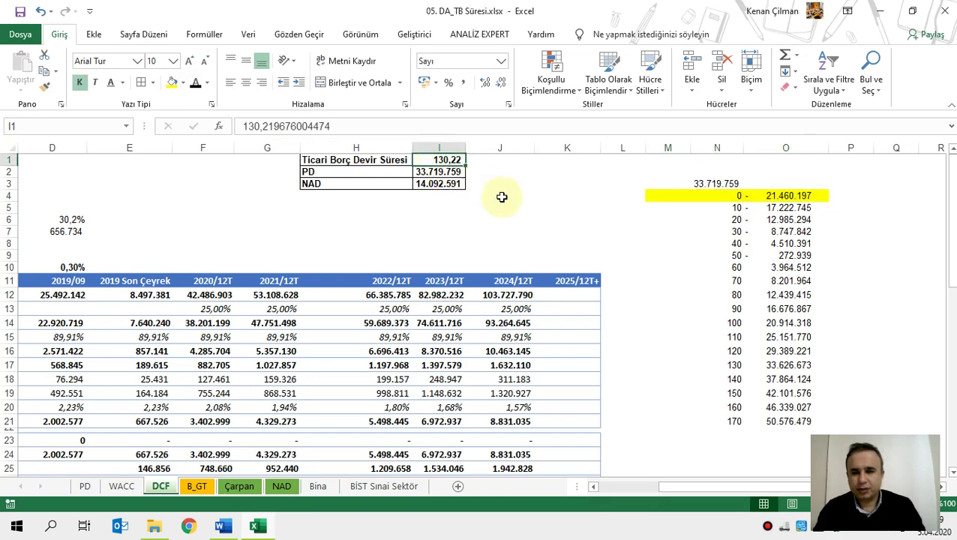
# - Replace the 130 period in N17 with the turnover period from I1 pasted as a value, shown with two decimals
pyautogui.hotkey('ctrl', 'c')
pyautogui.click(735, 365)
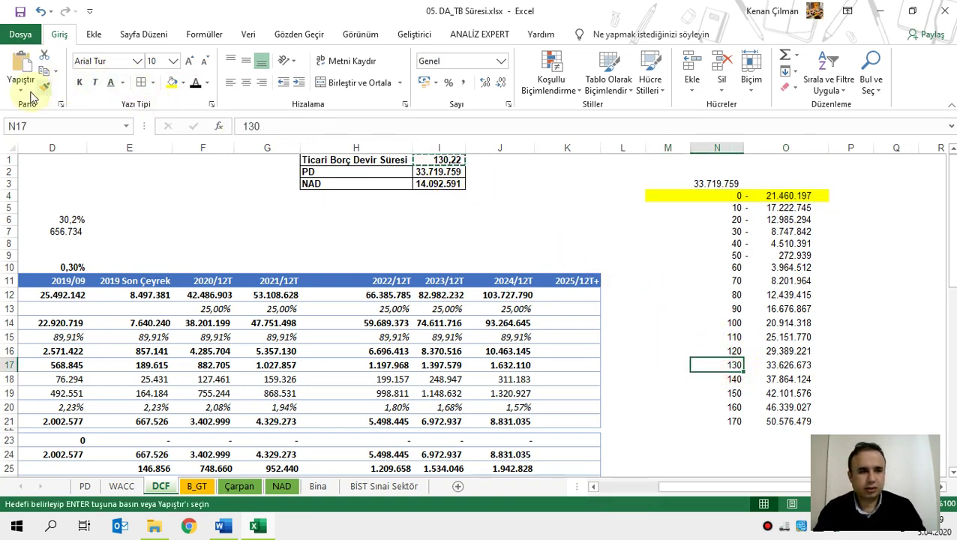
pyautogui.click(21, 84)
pyautogui.click(19, 182)
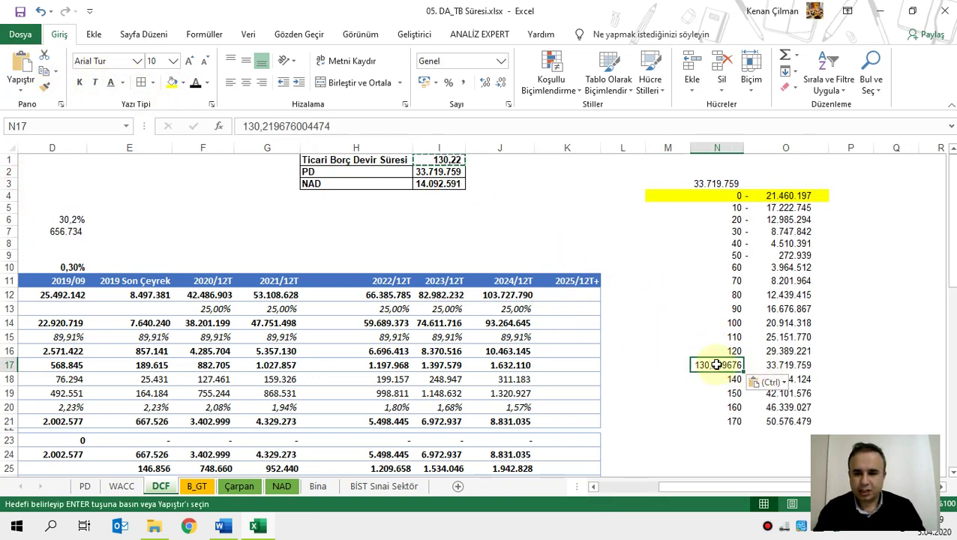
pyautogui.click(502, 85)
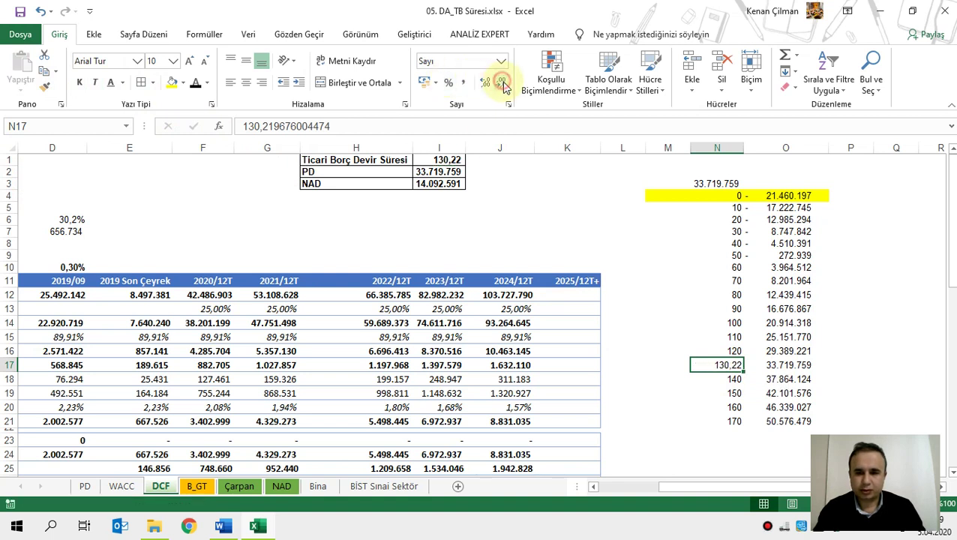
# - Format the turnover periods in N4:N21 to show two decimal places
pyautogui.moveTo(726, 195); pyautogui.dragTo(723, 419)
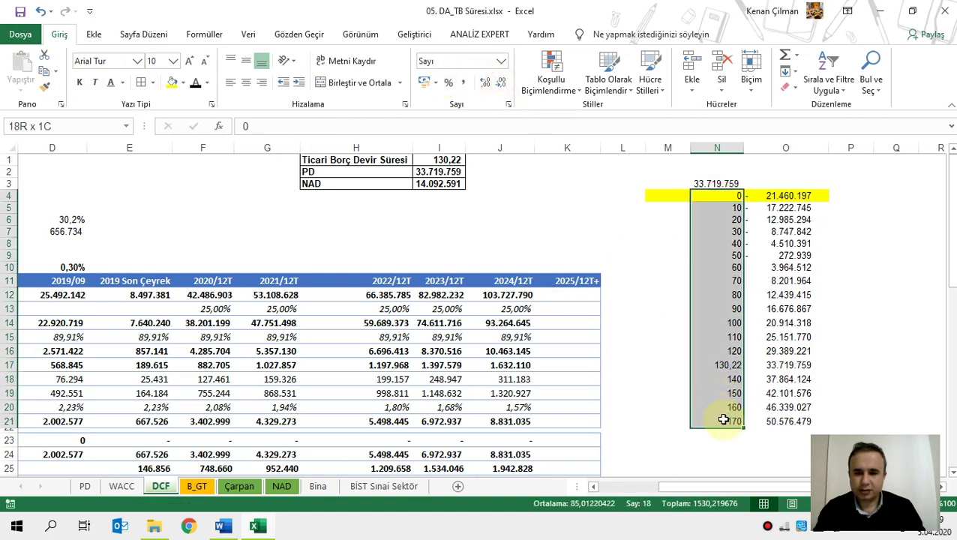
pyautogui.click(487, 86)
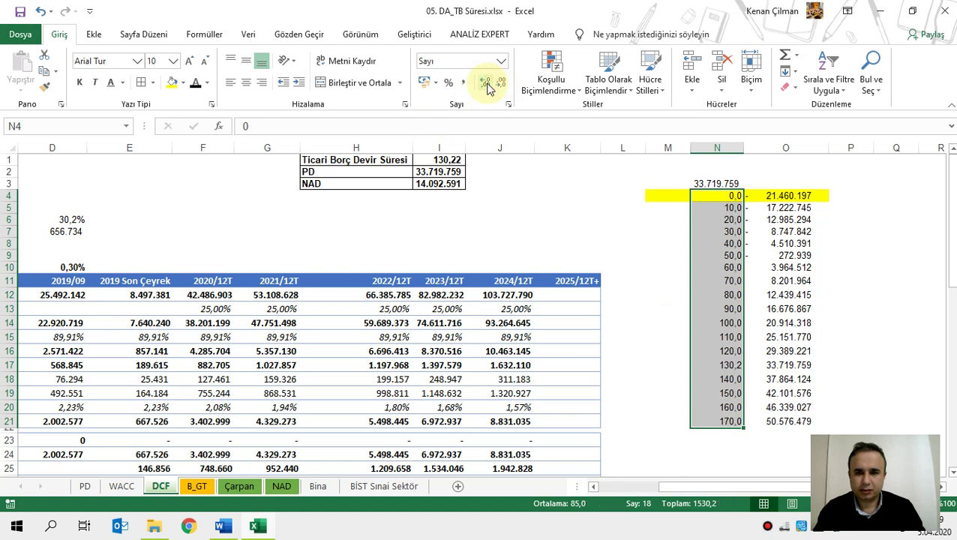
pyautogui.click(486, 86)
# - Highlight M17:O17, the row for the 130,22 turnover period, with a yellow fill
pyautogui.moveTo(724, 369); pyautogui.dragTo(776, 366)
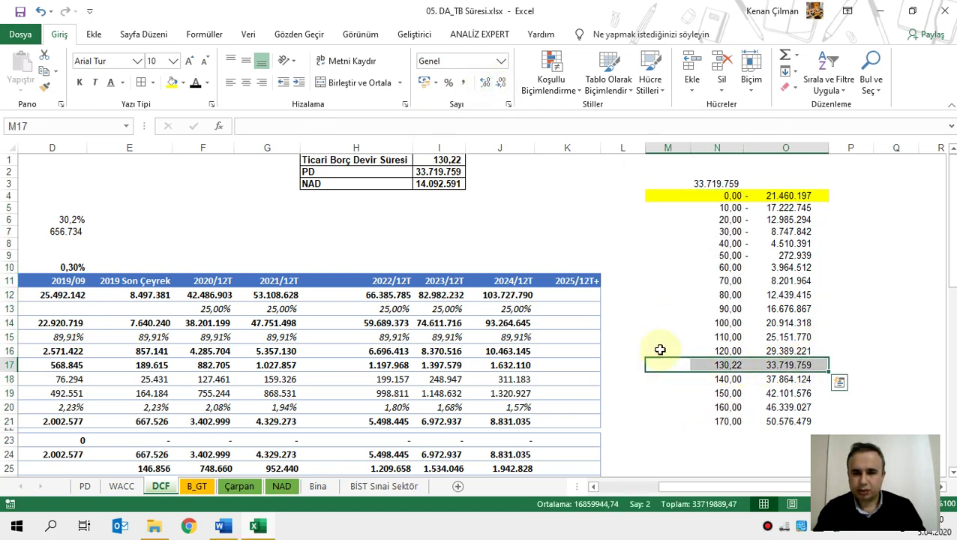
pyautogui.moveTo(664, 363); pyautogui.dragTo(780, 365)
pyautogui.click(171, 84)
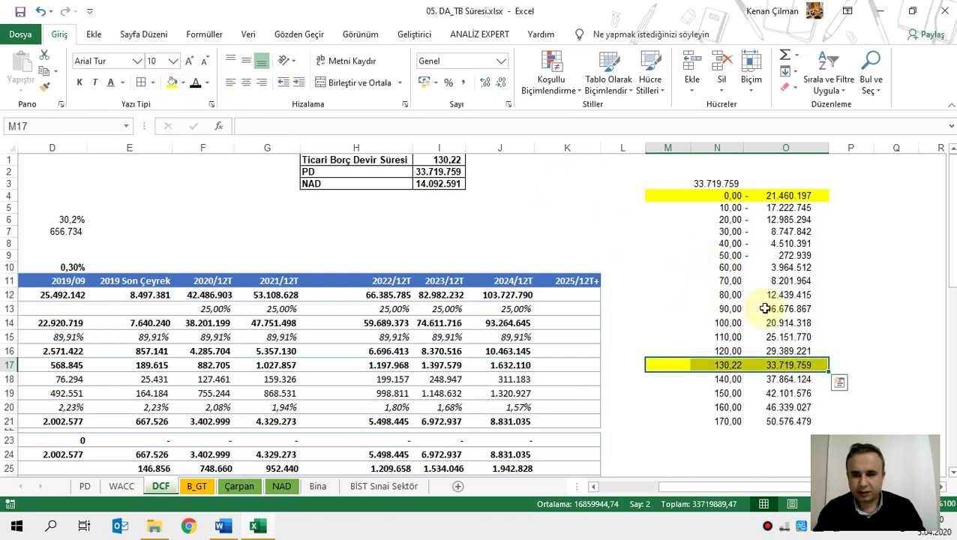
# - Highlight M13:O13 and M9:O9, the rows for periods of 90 and 50, with a yellow fill
pyautogui.click(699, 308)
pyautogui.moveTo(704, 308); pyautogui.dragTo(786, 306)
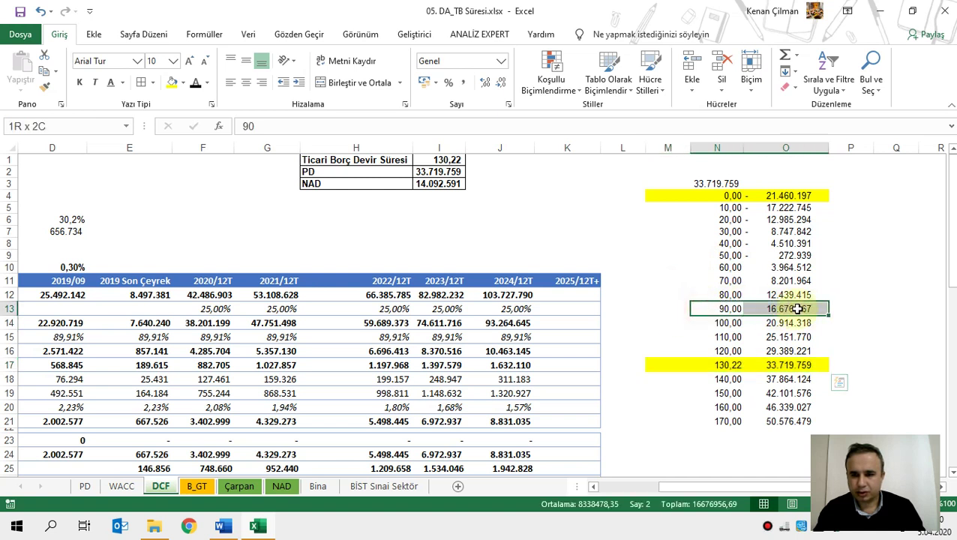
pyautogui.moveTo(669, 307); pyautogui.dragTo(785, 305)
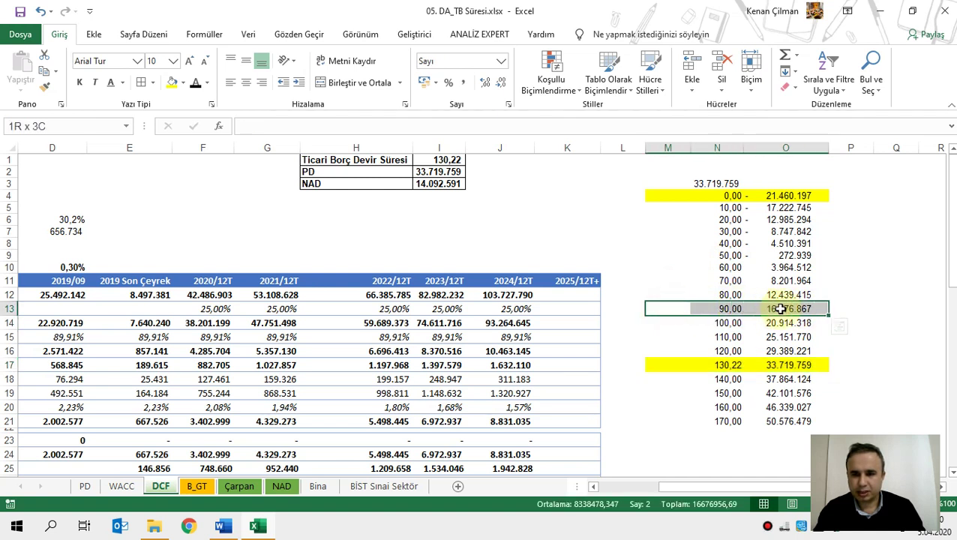
pyautogui.click(171, 82)
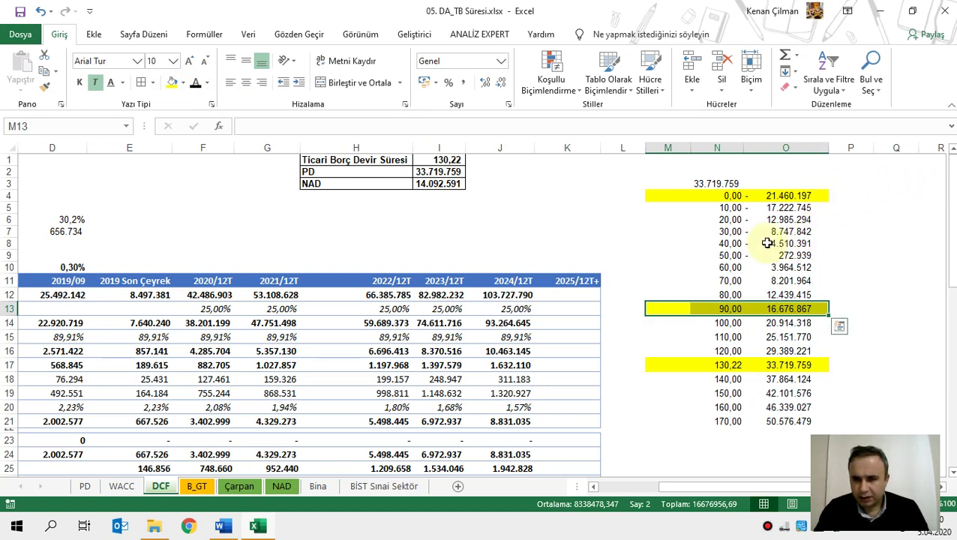
pyautogui.moveTo(677, 257); pyautogui.dragTo(768, 256)
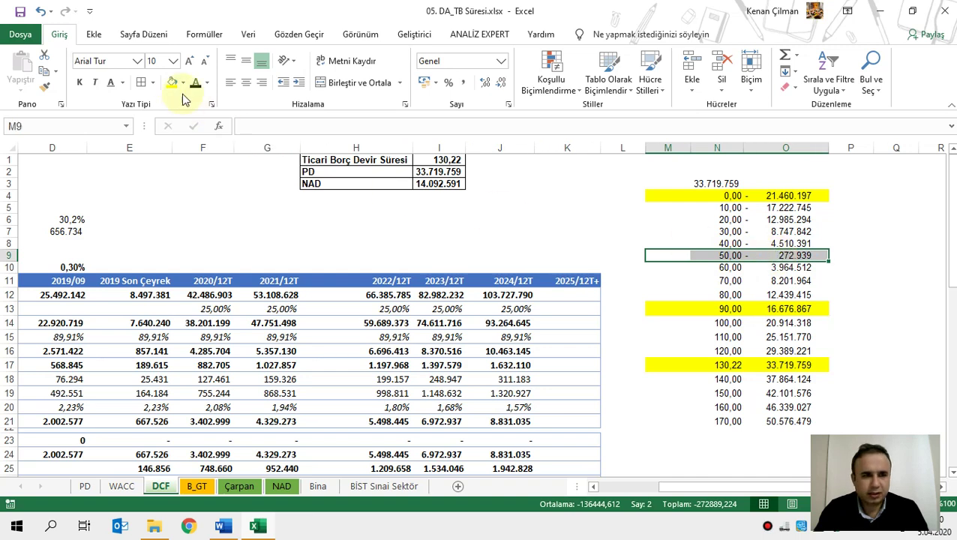
pyautogui.click(171, 83)
# - Label the zero-period row in M4 as "TB Süresi =0 Durumu"
pyautogui.click(663, 195)
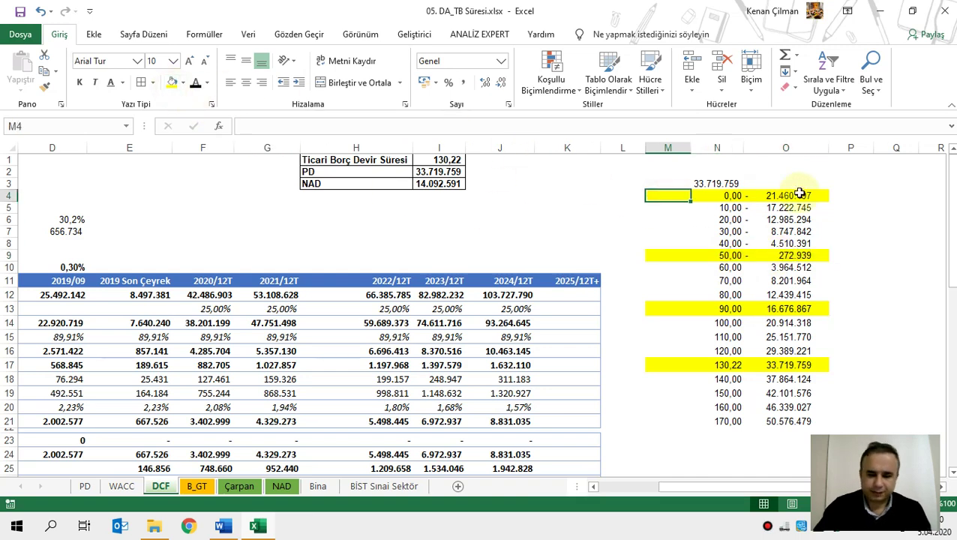
pyautogui.write('TB Süresi =0 D')
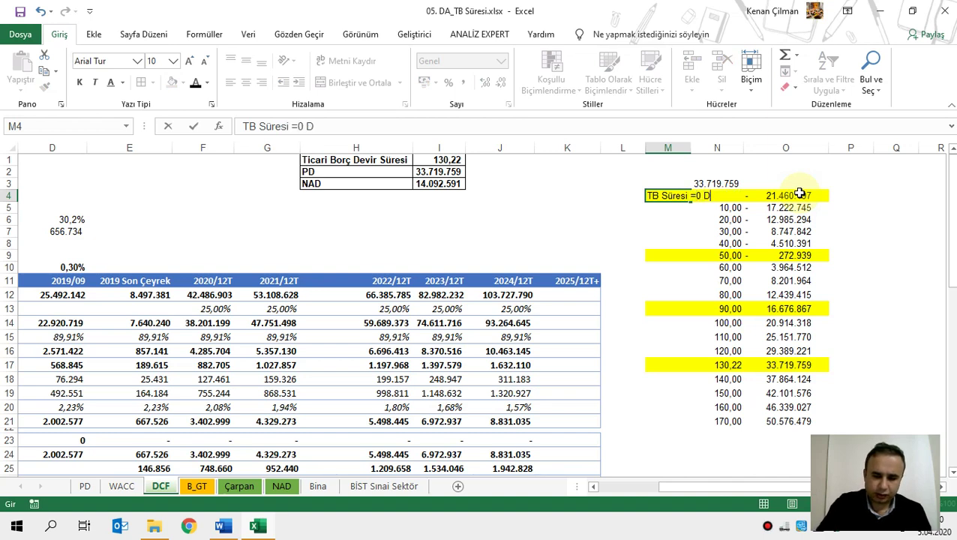
pyautogui.write('urumu')
pyautogui.press('Return')
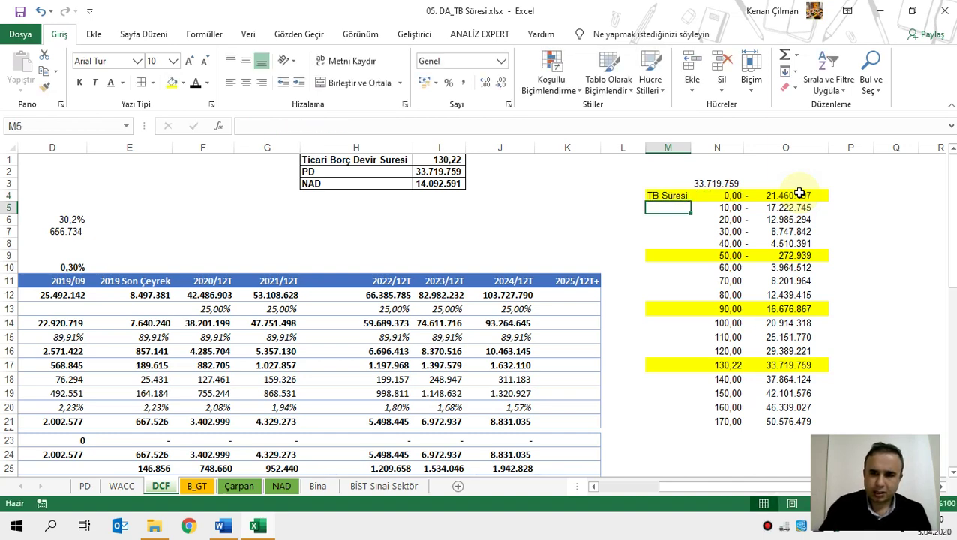
# - Fit column M's width to its label and make the whole column bold
pyautogui.doubleClick(694, 147)
pyautogui.click(683, 147)
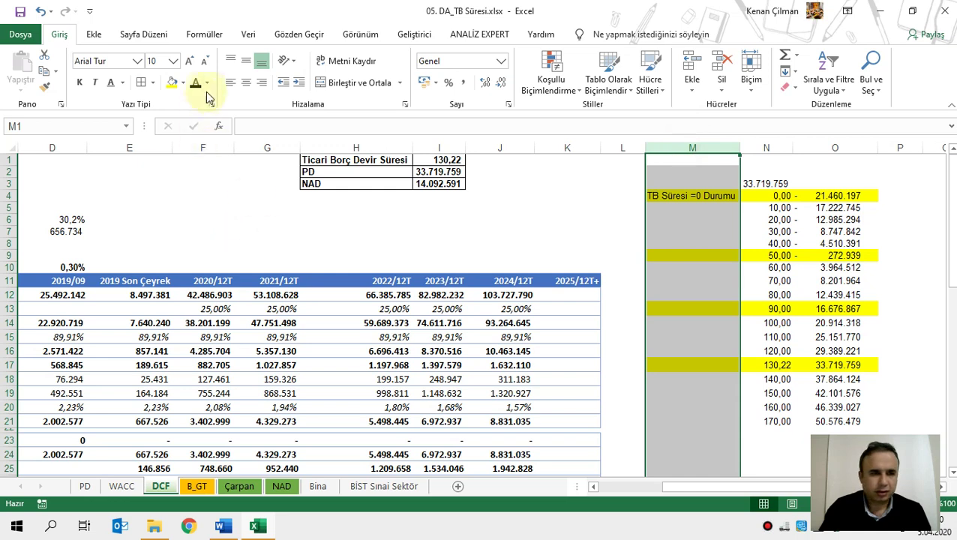
pyautogui.click(79, 82)
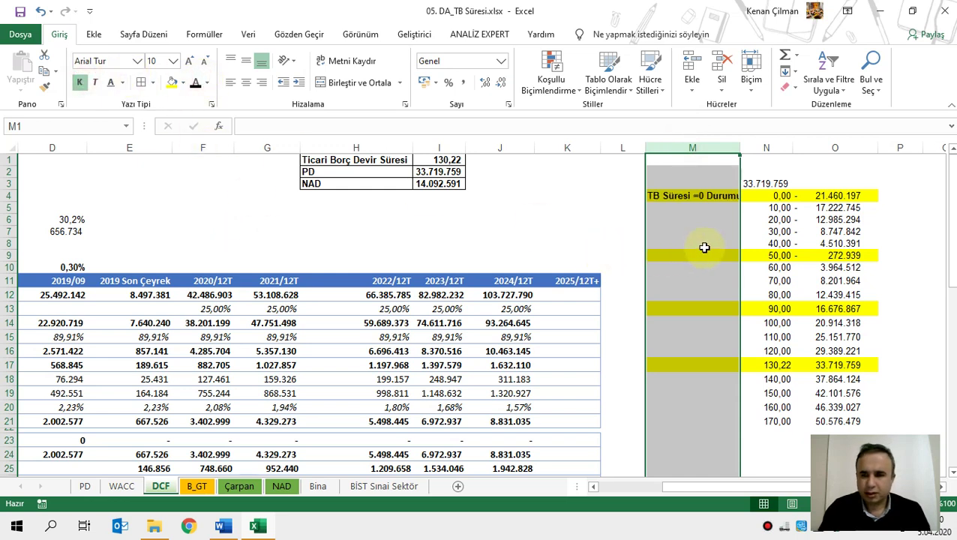
# - Use Goal Seek to bring the PD result in O9 to 0 by changing the turnover period in N9
pyautogui.click(772, 256)
pyautogui.moveTo(830, 256)
pyautogui.mouseDown()
pyautogui.moveTo(752, 254)
pyautogui.moveTo(832, 256)
pyautogui.mouseUp()
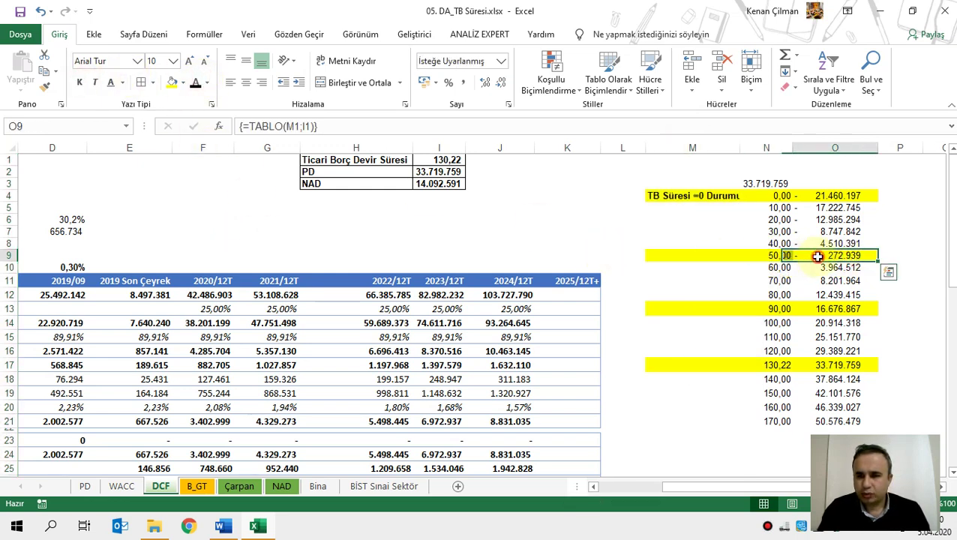
pyautogui.moveTo(750, 251); pyautogui.dragTo(843, 252)
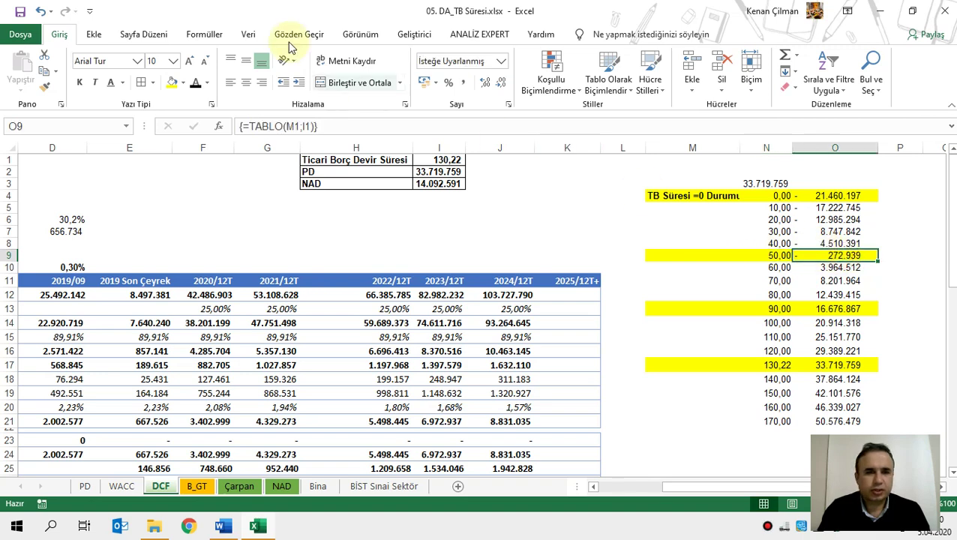
pyautogui.click(248, 35)
pyautogui.click(766, 82)
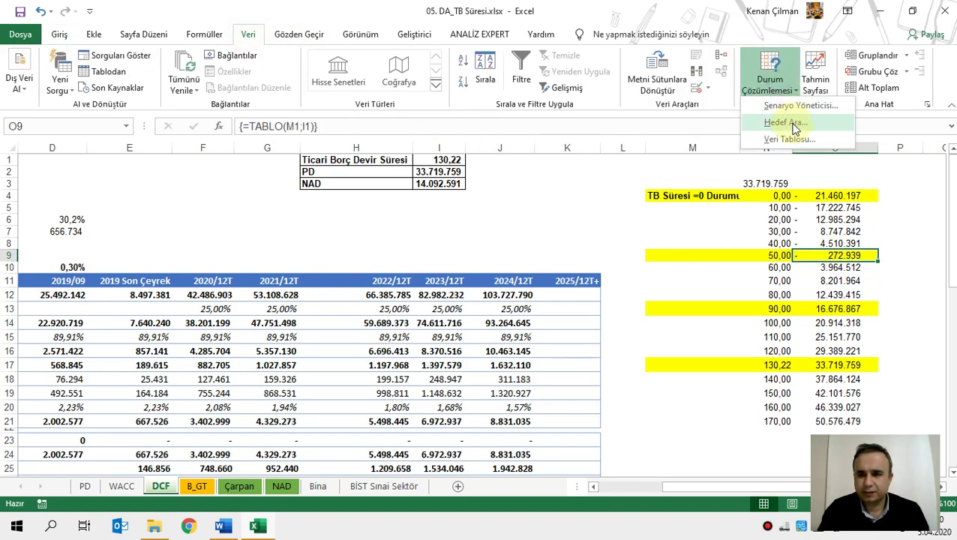
pyautogui.click(794, 123)
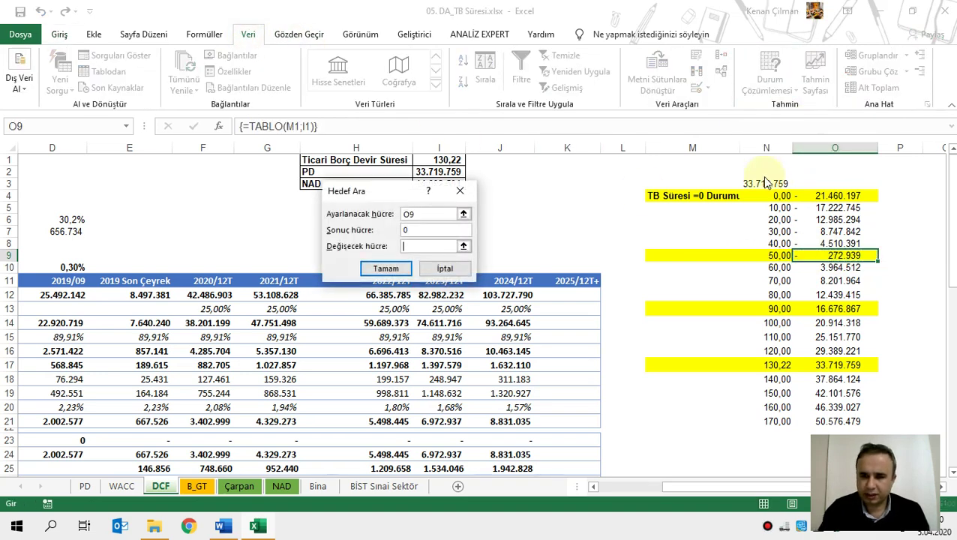
pyautogui.click(753, 255)
pyautogui.click(386, 268)
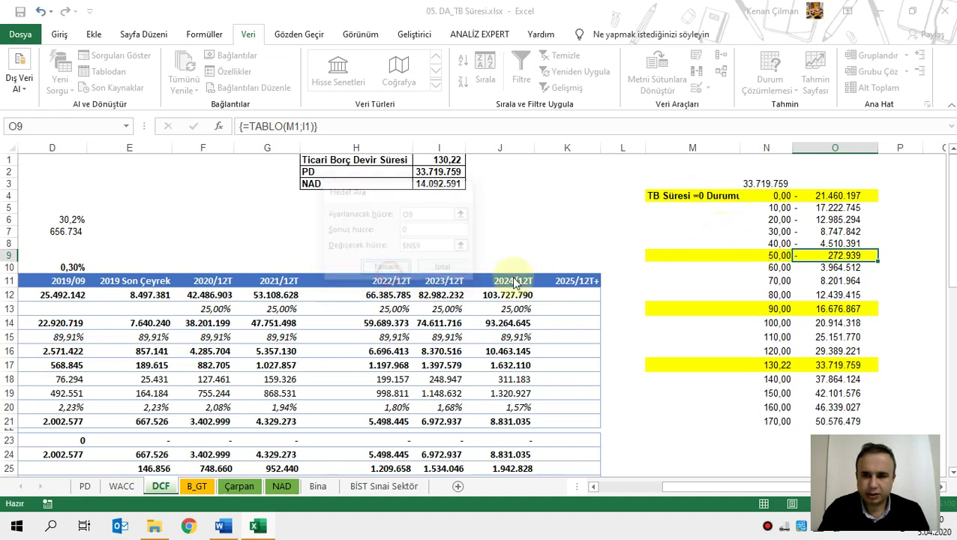
pyautogui.click(366, 266)
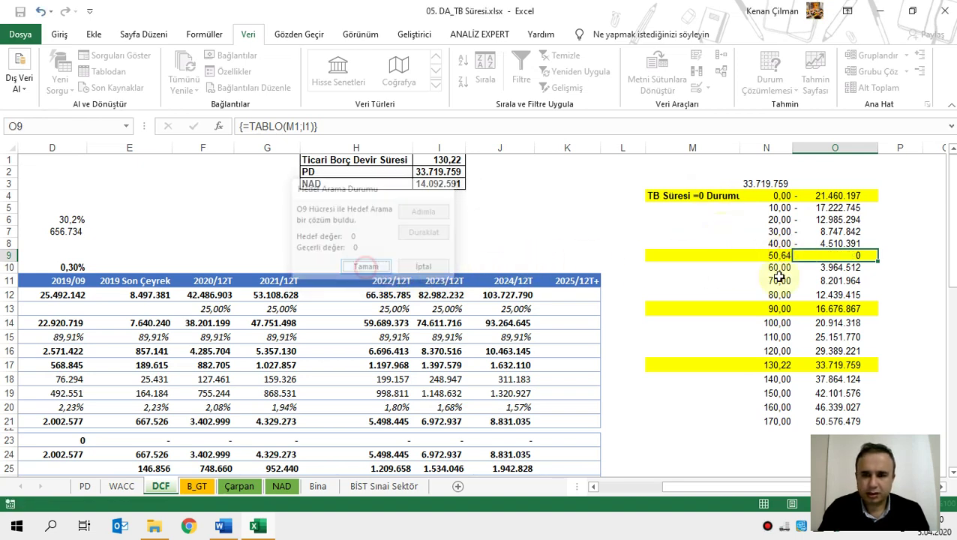
# - Label the zero-PD row in M9 as "PD=0 Durumu"
pyautogui.moveTo(829, 255); pyautogui.dragTo(716, 255)
pyautogui.click(679, 255)
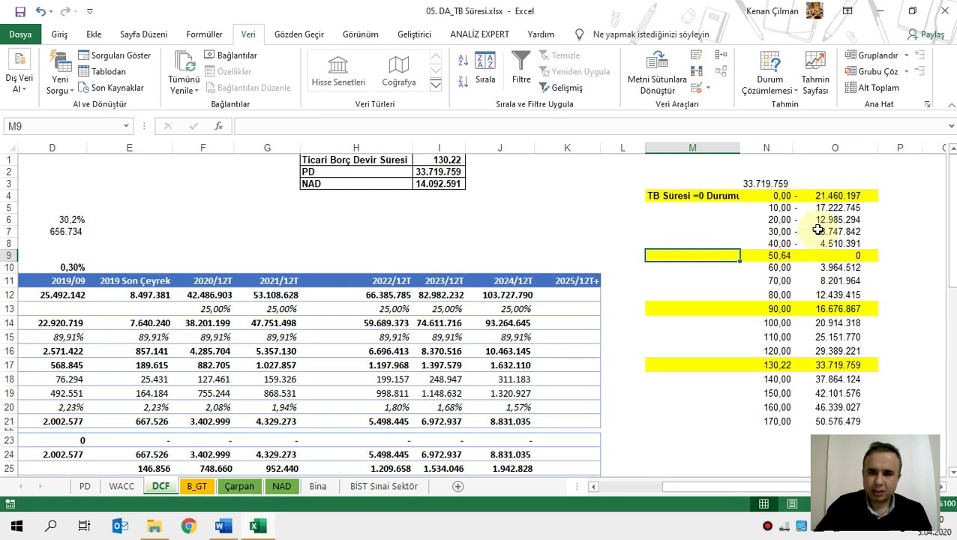
pyautogui.write('PD=0 Durumu')
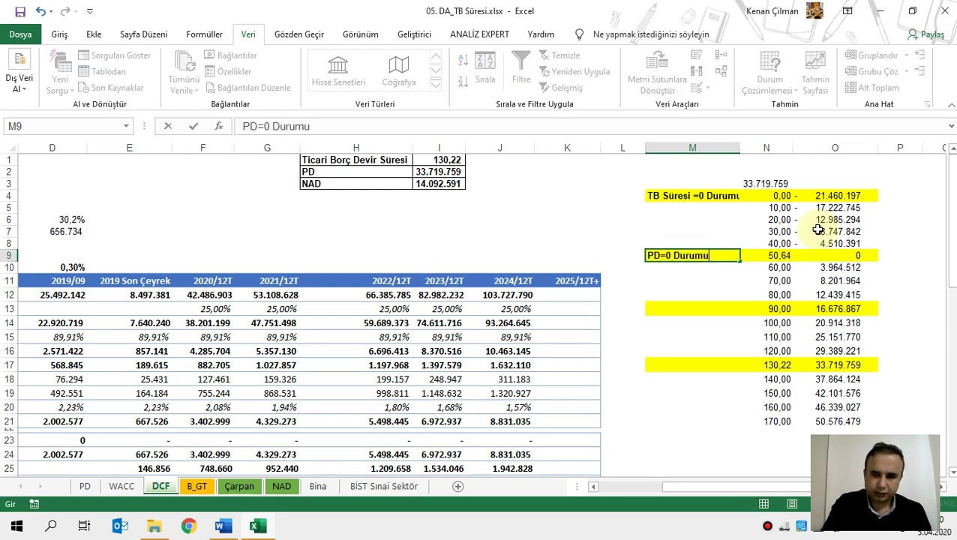
pyautogui.press('Return')
# - Use Goal Seek to bring the PD result in O13 to the NAD value 14092591 by changing the turnover period in N13
pyautogui.click(843, 308)
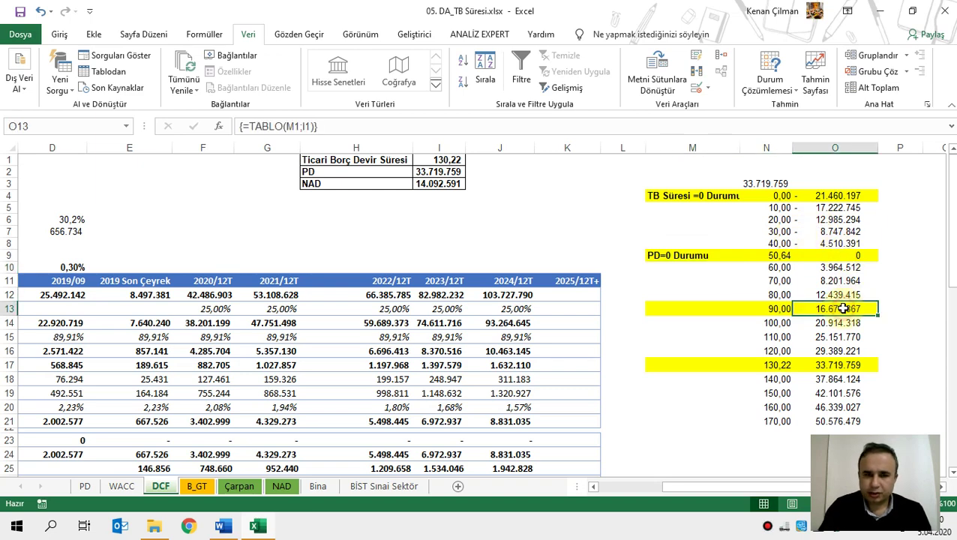
pyautogui.click(769, 84)
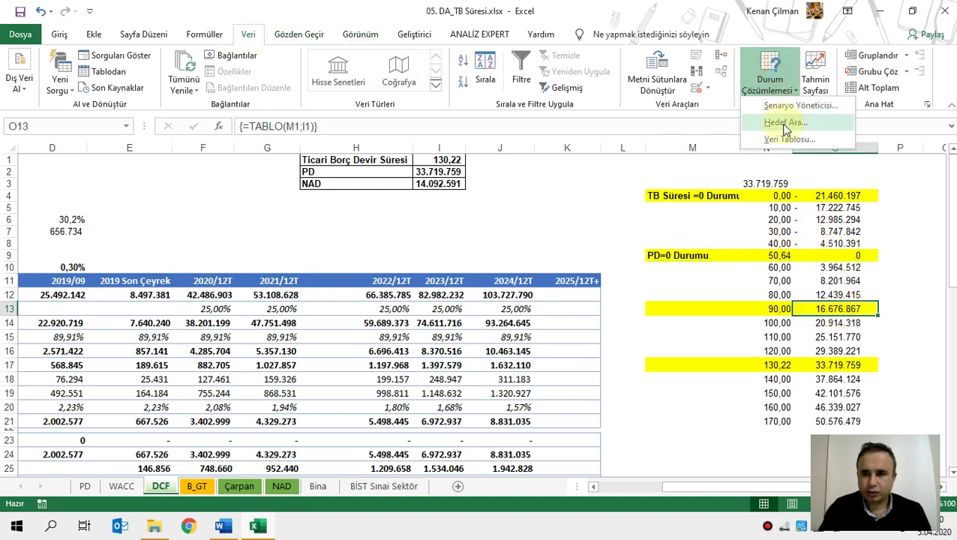
pyautogui.click(785, 124)
pyautogui.click(826, 308)
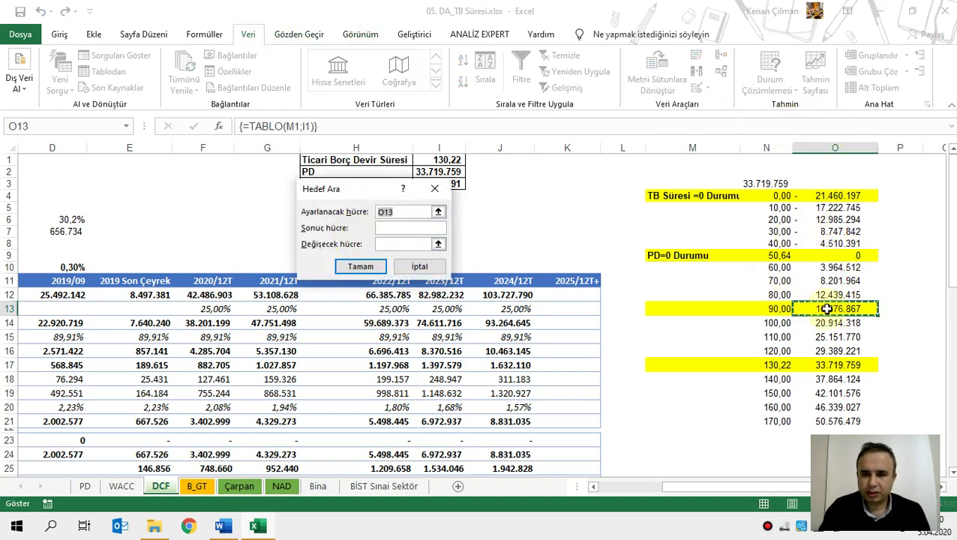
pyautogui.press('Tab')
pyautogui.moveTo(368, 186); pyautogui.dragTo(444, 196)
pyautogui.write('140')
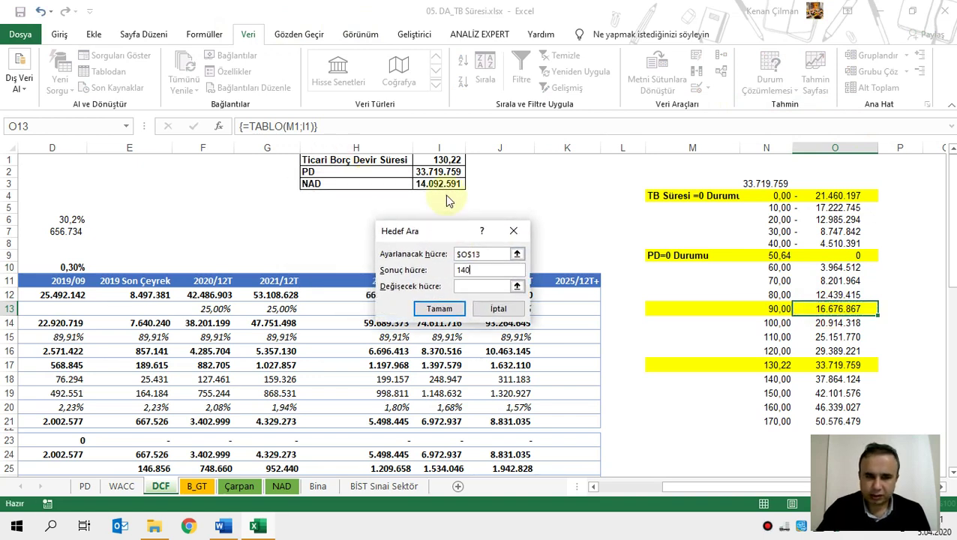
pyautogui.write('925')
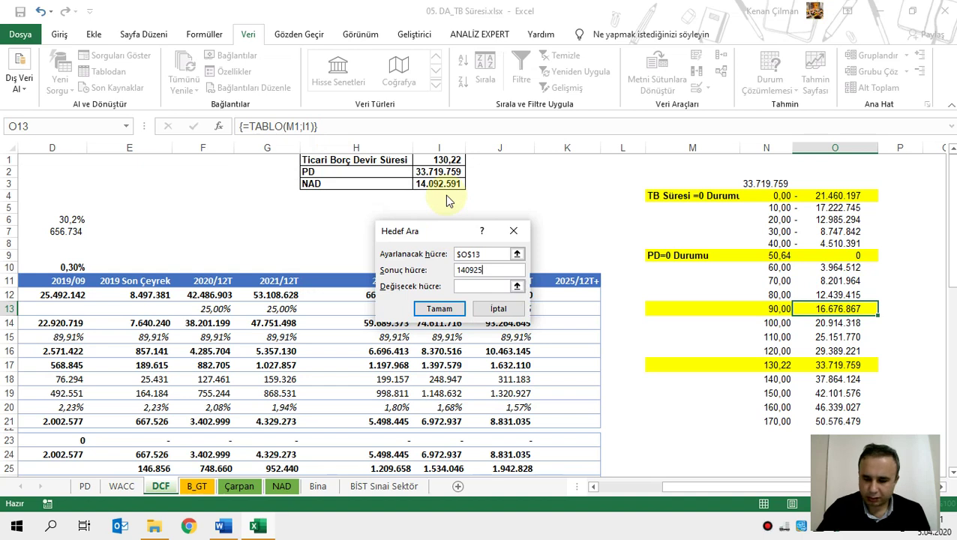
pyautogui.write('91')
pyautogui.click(772, 308)
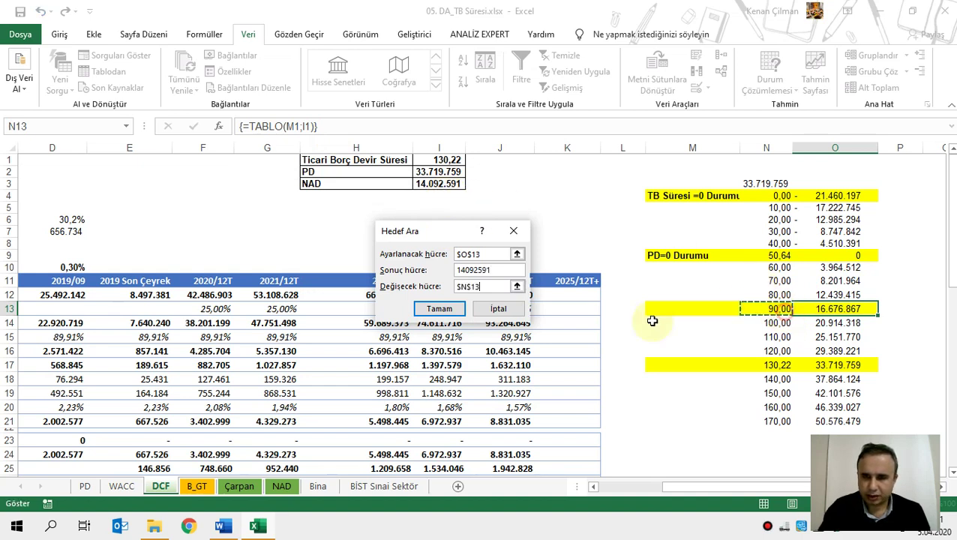
pyautogui.click(439, 309)
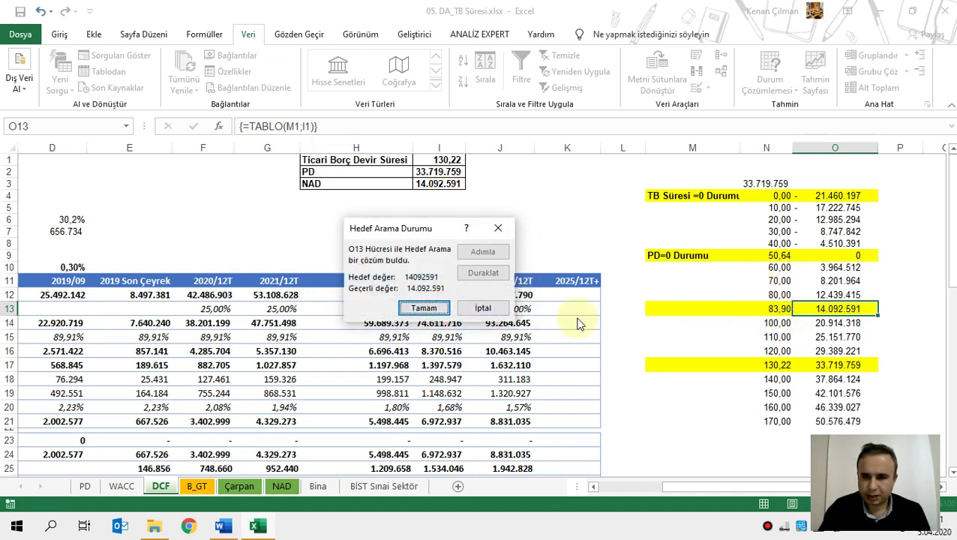
pyautogui.click(413, 308)
# - Compare the turnover periods and PD results in columns N and O from row 13 to row 20
pyautogui.moveTo(766, 309); pyautogui.dragTo(837, 310)
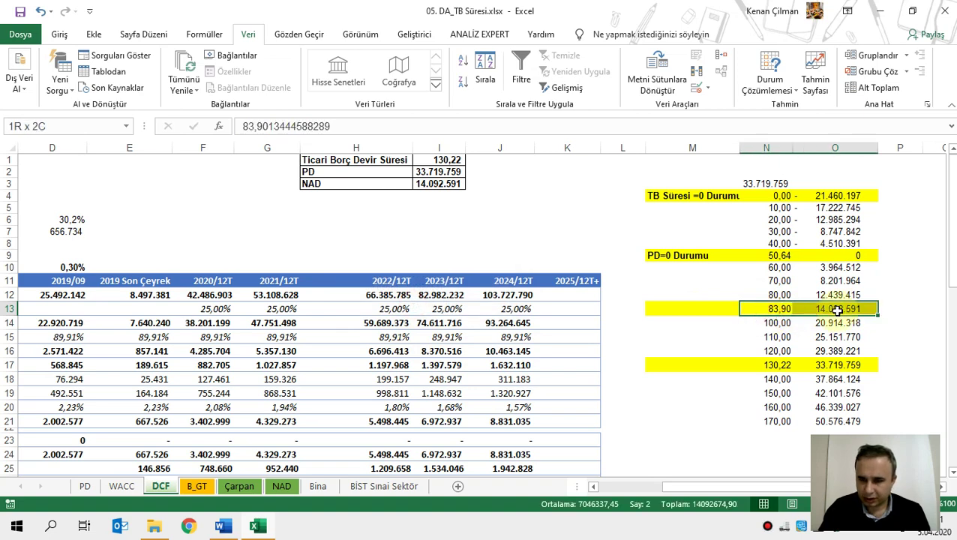
pyautogui.click(832, 336)
pyautogui.moveTo(772, 281); pyautogui.dragTo(832, 364)
pyautogui.click(766, 339)
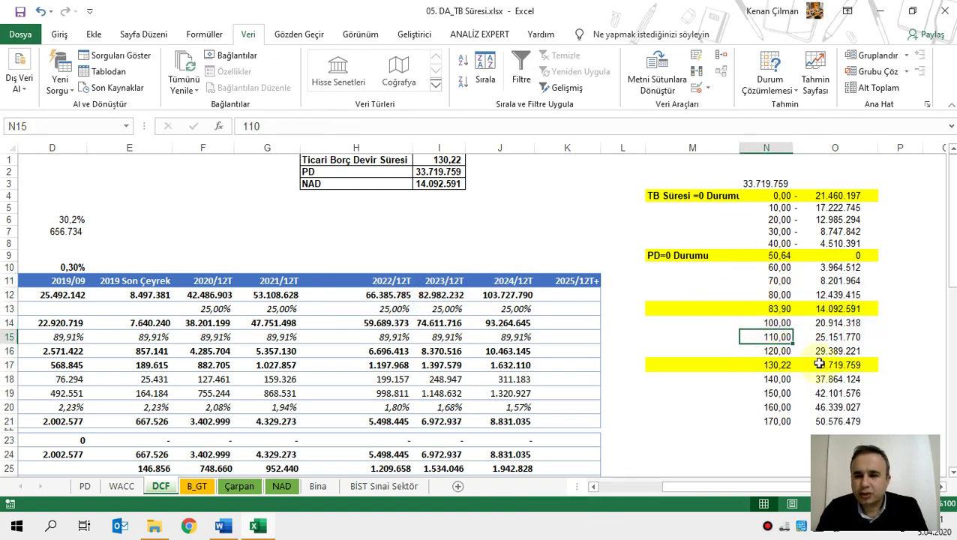
pyautogui.click(832, 393)
pyautogui.moveTo(766, 407); pyautogui.dragTo(930, 405)
# - Calculate in P20 the PD difference between the 160 and 150 day rows with the formula +O20-O19
pyautogui.press('Right')
pyautogui.press('Right')
pyautogui.press('Right')
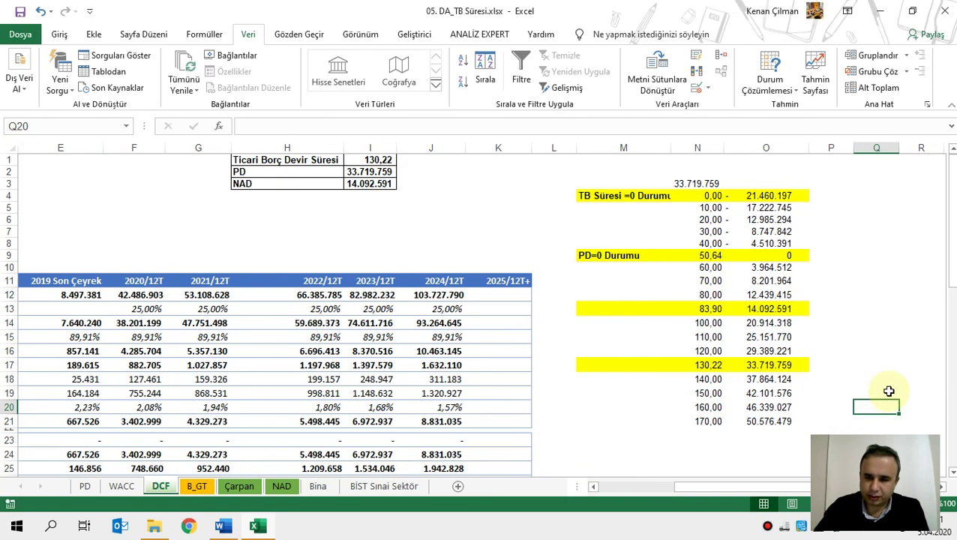
pyautogui.press('Left')
pyautogui.write('+')
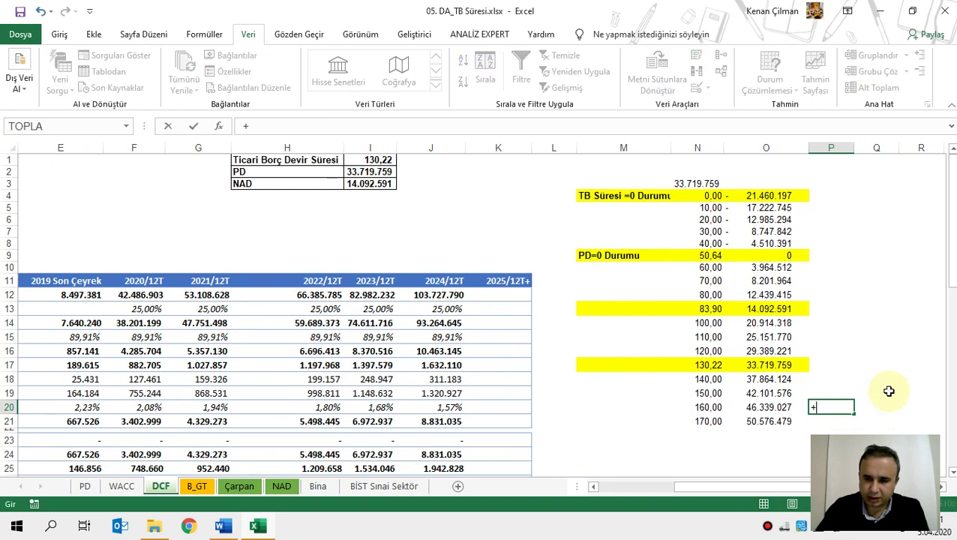
pyautogui.press('Left')
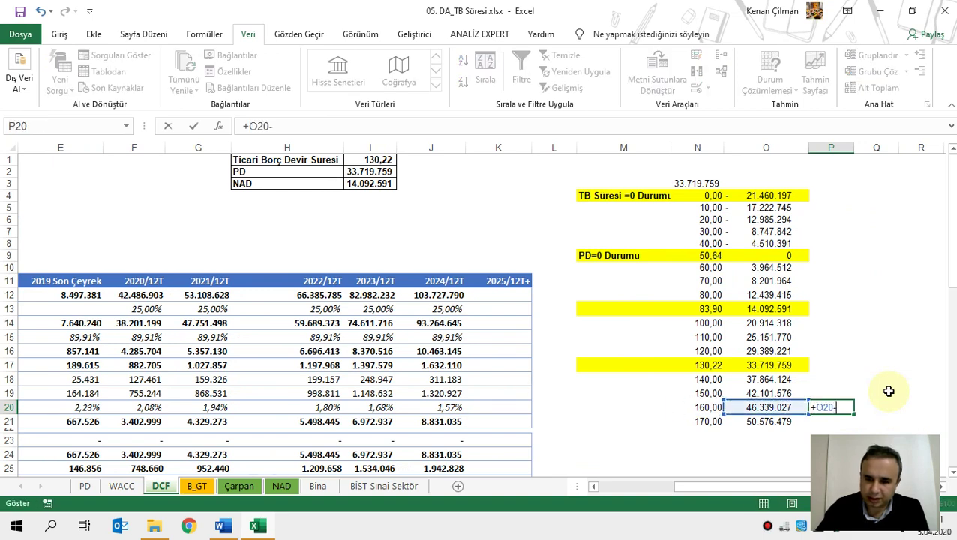
pyautogui.write('-')
pyautogui.press('Up')
pyautogui.press('Return')
pyautogui.press('Up')
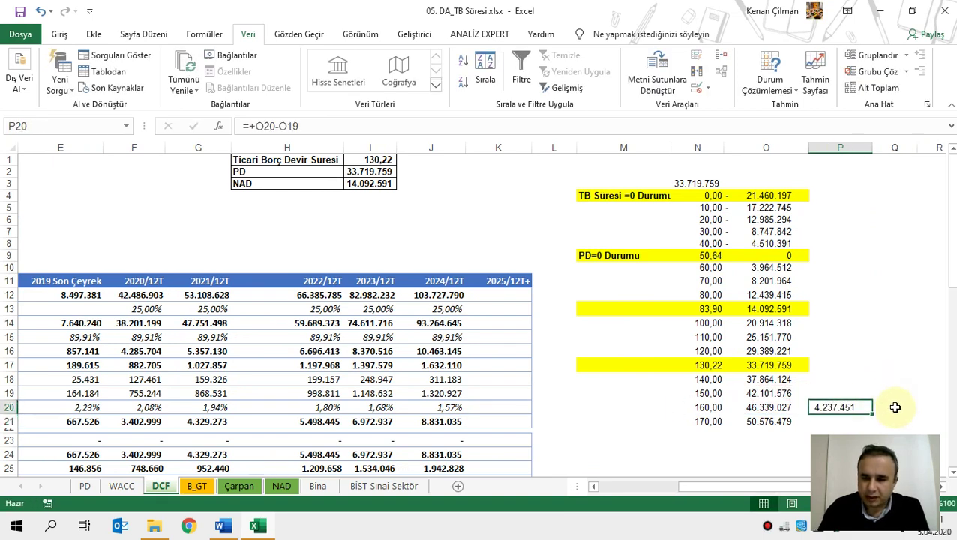
# - Calculate in Q20 the PD change per day by dividing P20 by 10
pyautogui.click(898, 405)
pyautogui.write('+')
pyautogui.press('Left')
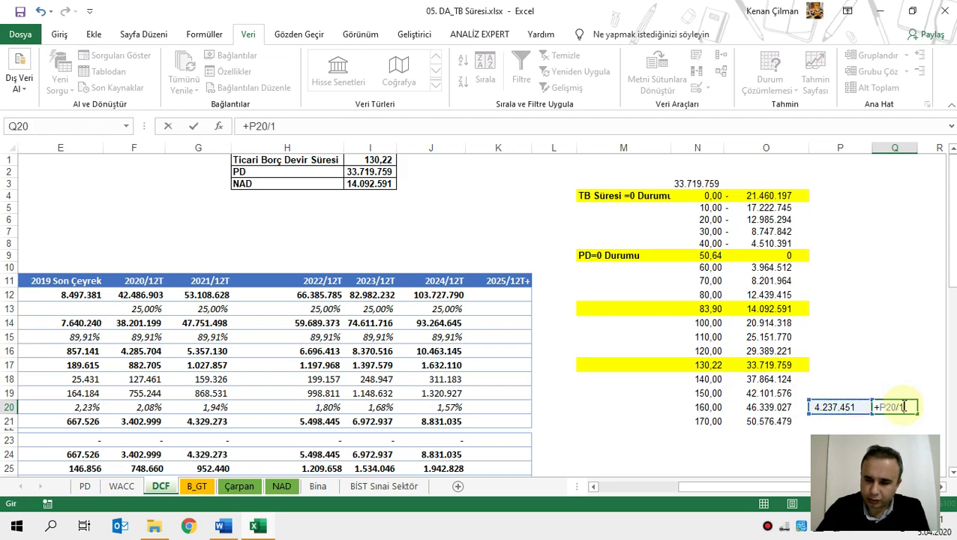
pyautogui.write('/1')
pyautogui.press('Return')
# - Copy the number format of P20 to Q20 and widen column Q to fit the value
pyautogui.click(833, 407)
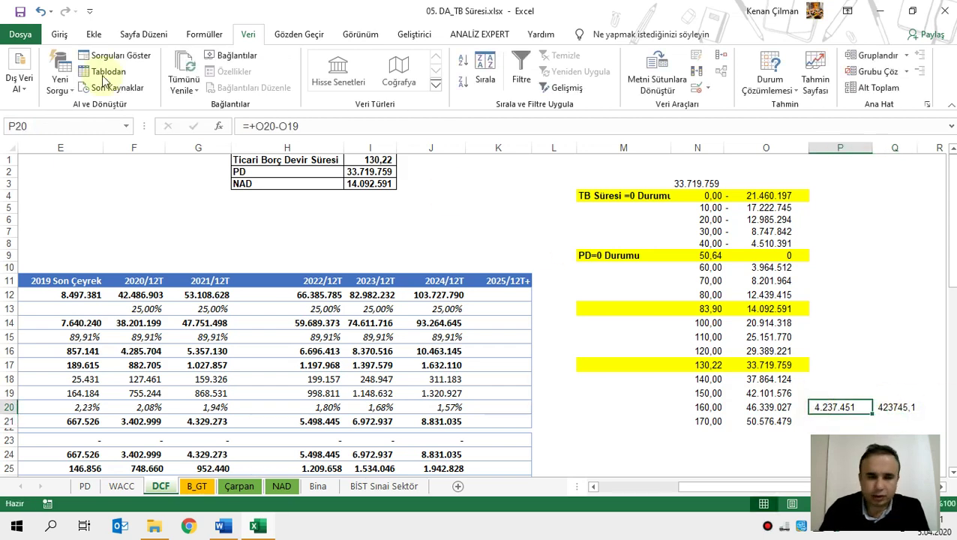
pyautogui.click(61, 41)
pyautogui.click(44, 87)
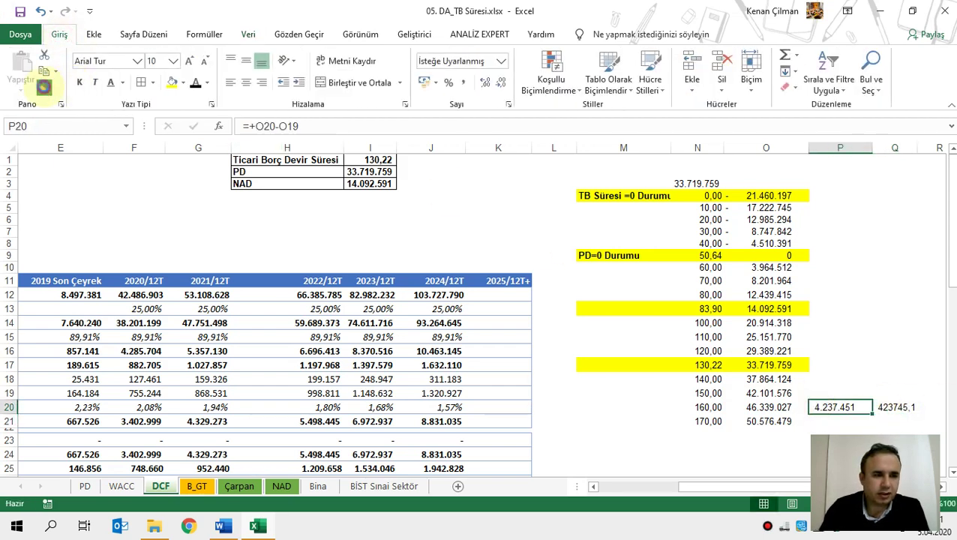
pyautogui.click(897, 407)
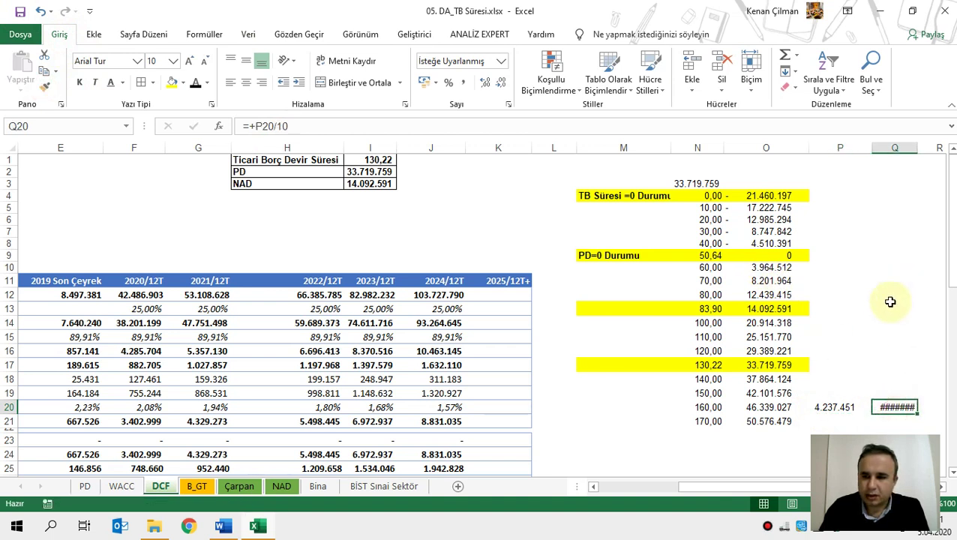
pyautogui.click(906, 148)
pyautogui.moveTo(917, 150); pyautogui.dragTo(928, 150)
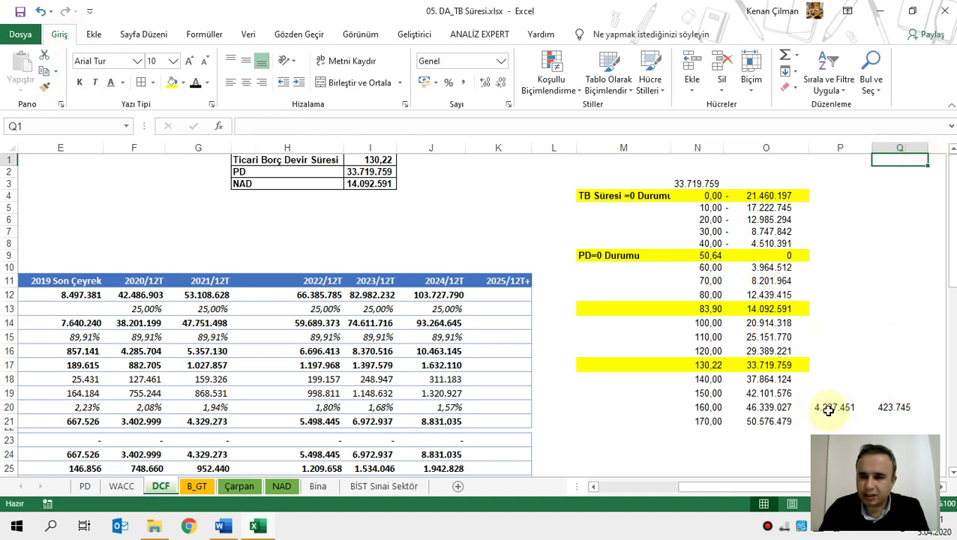
# - Compare the ten-day PD difference in P20 with the per-day change in Q20
pyautogui.moveTo(828, 406); pyautogui.dragTo(900, 407)
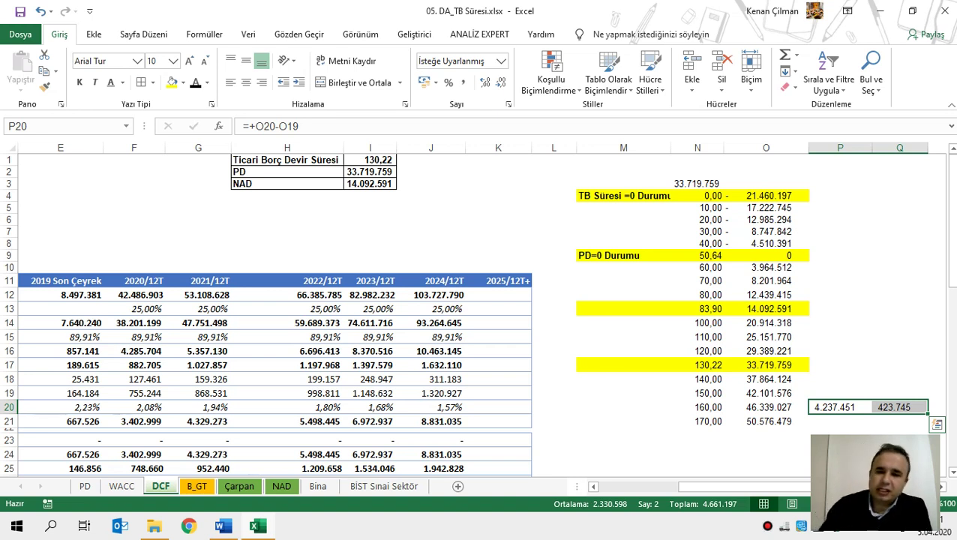
pyautogui.click(824, 406)
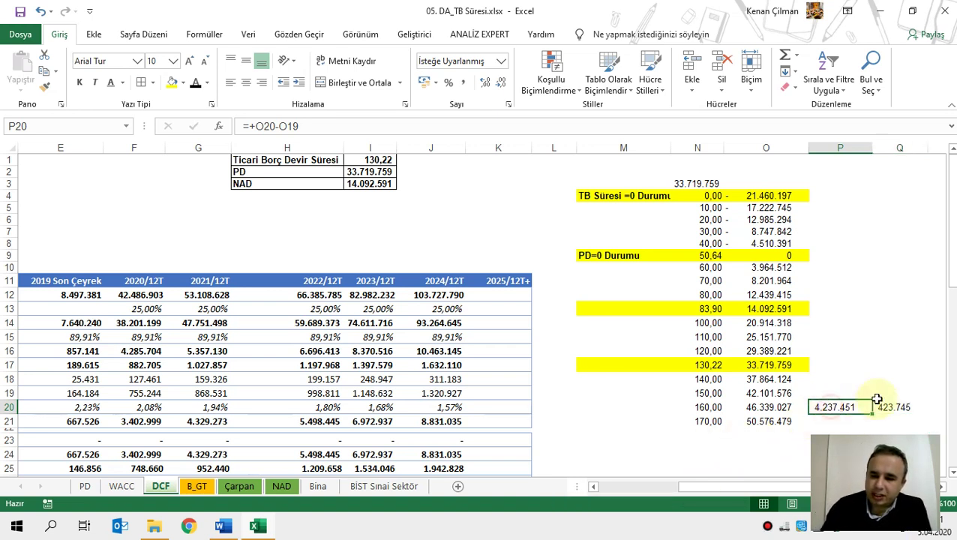
pyautogui.click(902, 405)
pyautogui.click(829, 408)
pyautogui.click(901, 406)
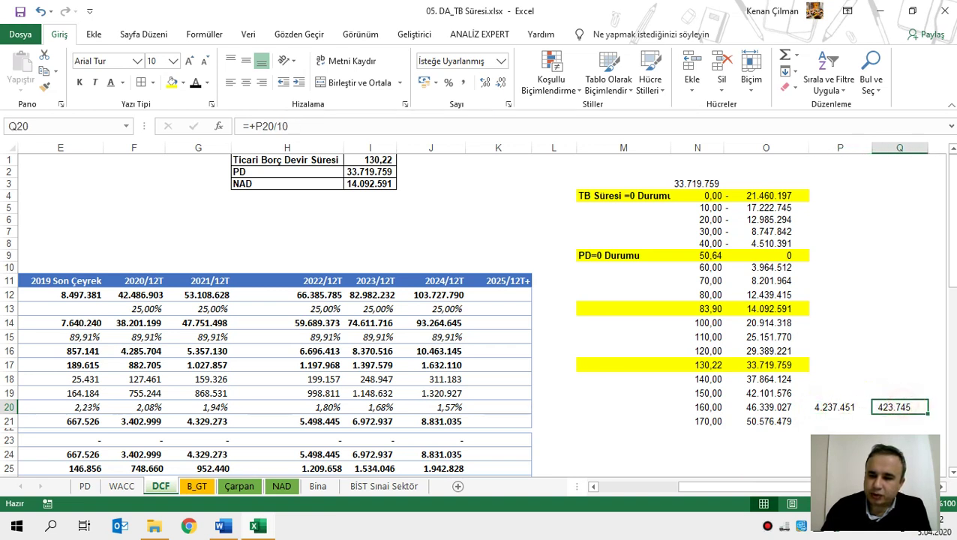
pyautogui.moveTo(844, 407); pyautogui.dragTo(896, 405)
pyautogui.click(900, 405)
pyautogui.click(899, 405)
pyautogui.moveTo(832, 406); pyautogui.dragTo(911, 406)
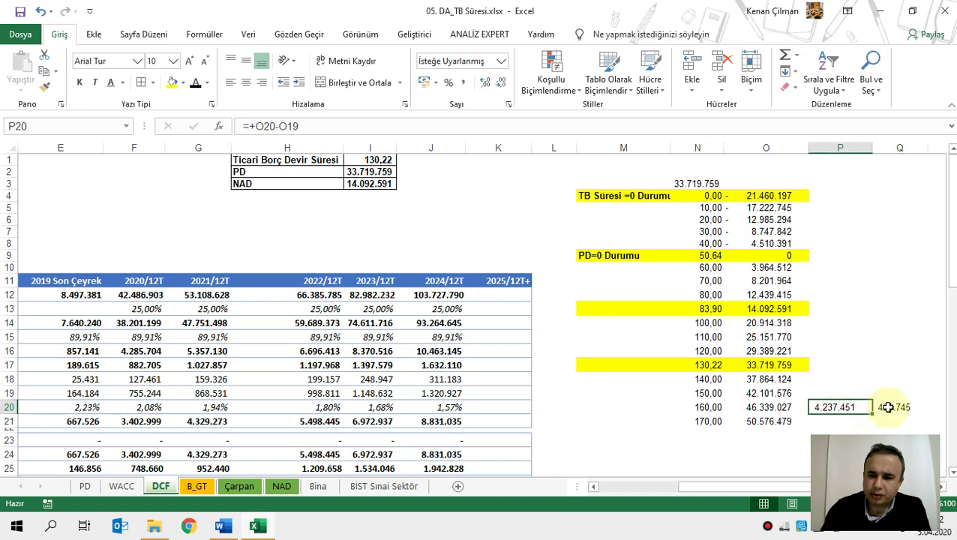
pyautogui.click(909, 406)
pyautogui.moveTo(818, 405); pyautogui.dragTo(867, 406)
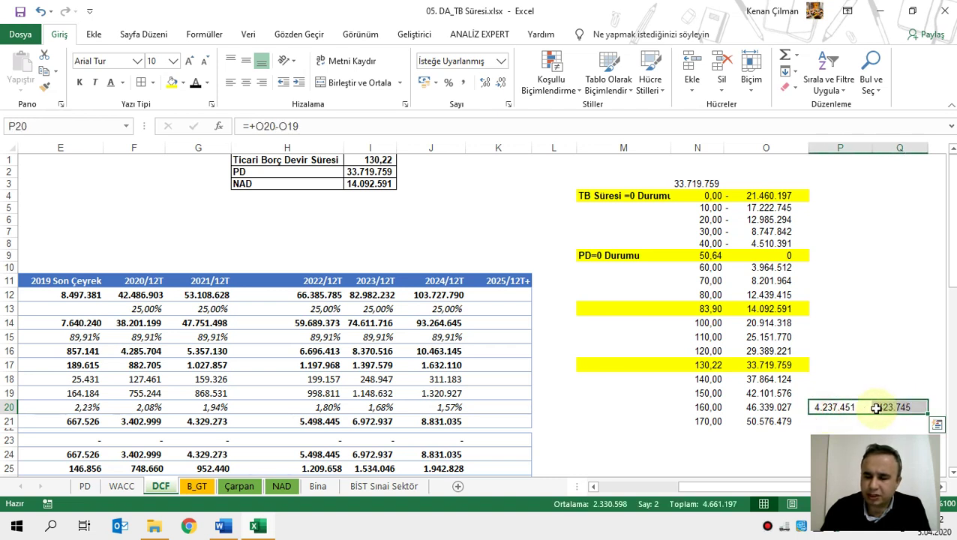
pyautogui.click(893, 407)
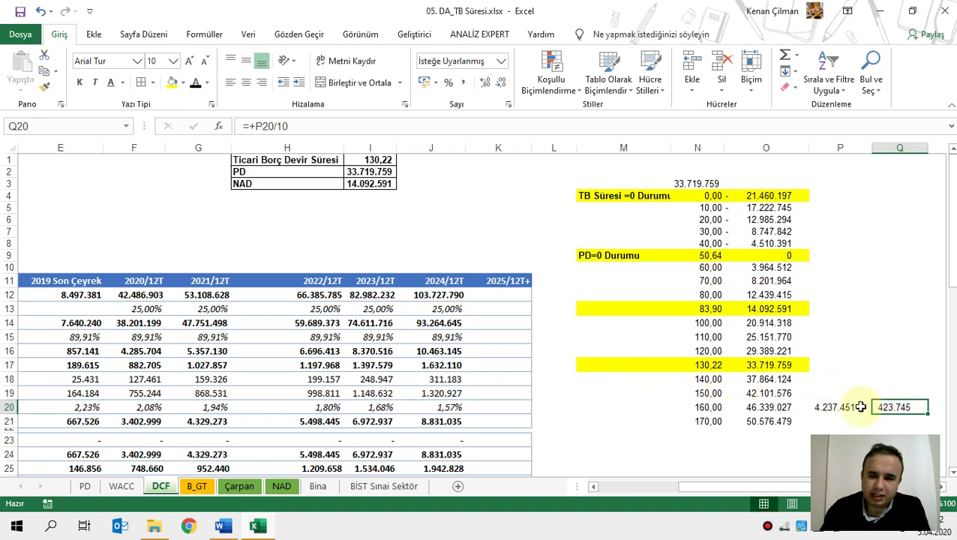
pyautogui.moveTo(849, 407); pyautogui.dragTo(911, 407)
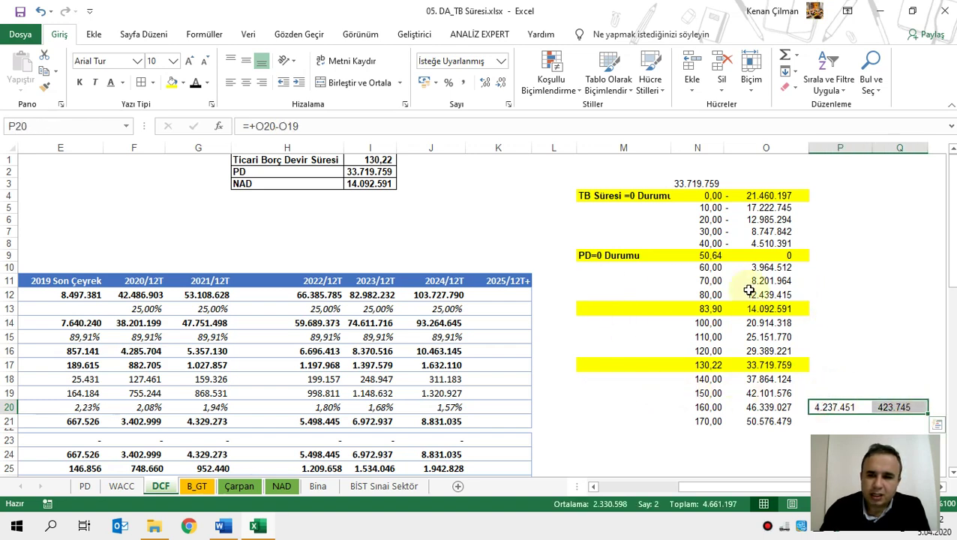
# - Calculate in R20 the per-day change as a share of the current PD with the formula +Q20/I2
pyautogui.click(894, 405)
pyautogui.press('Right')
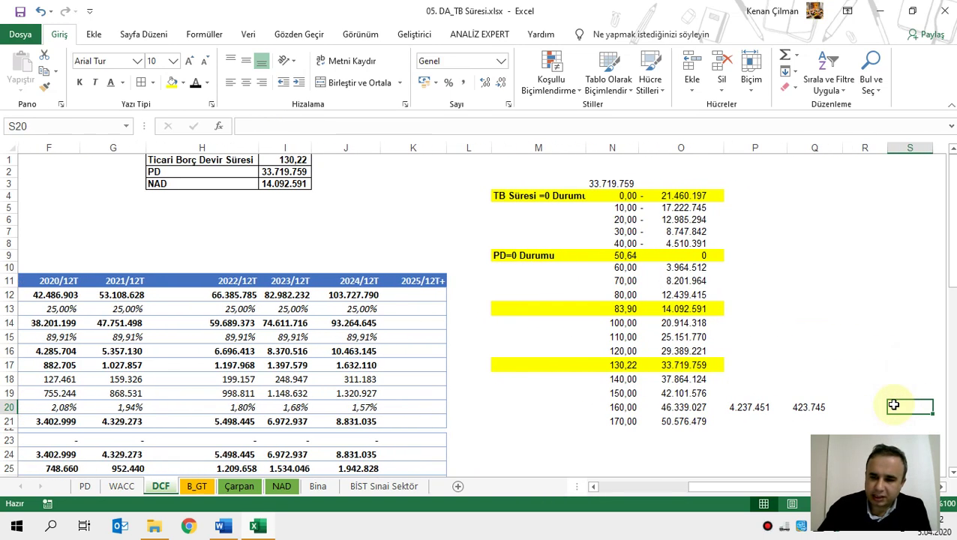
pyautogui.write('+')
pyautogui.press('Left')
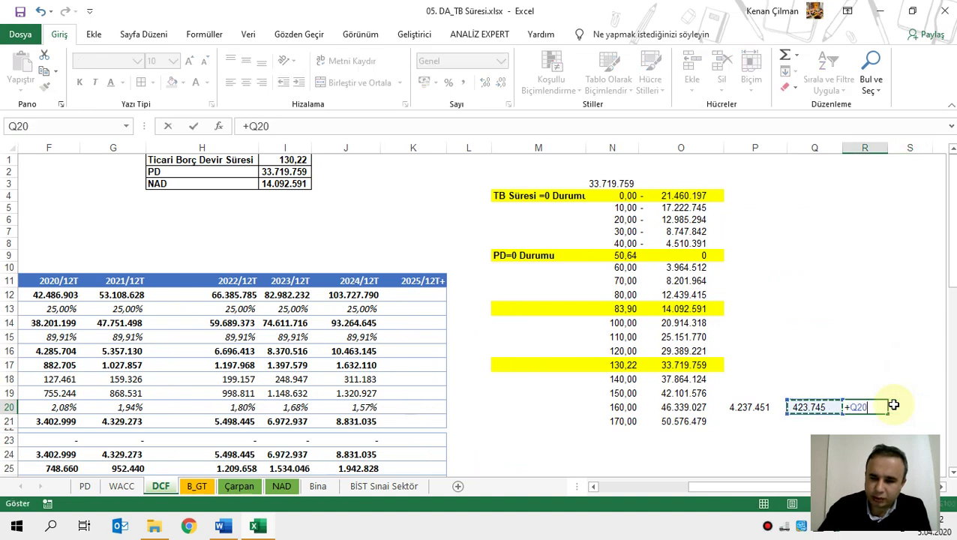
pyautogui.write('/')
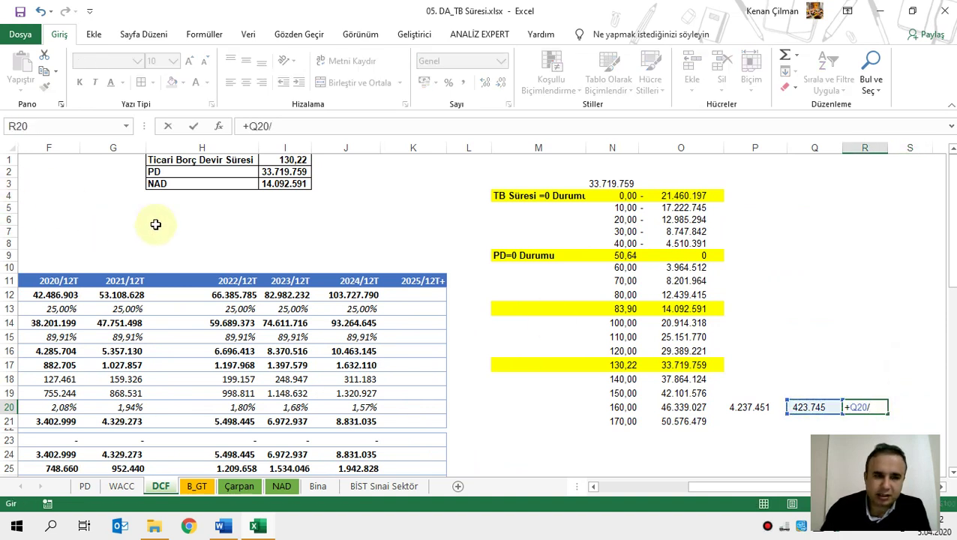
pyautogui.click(264, 172)
pyautogui.press('Return')
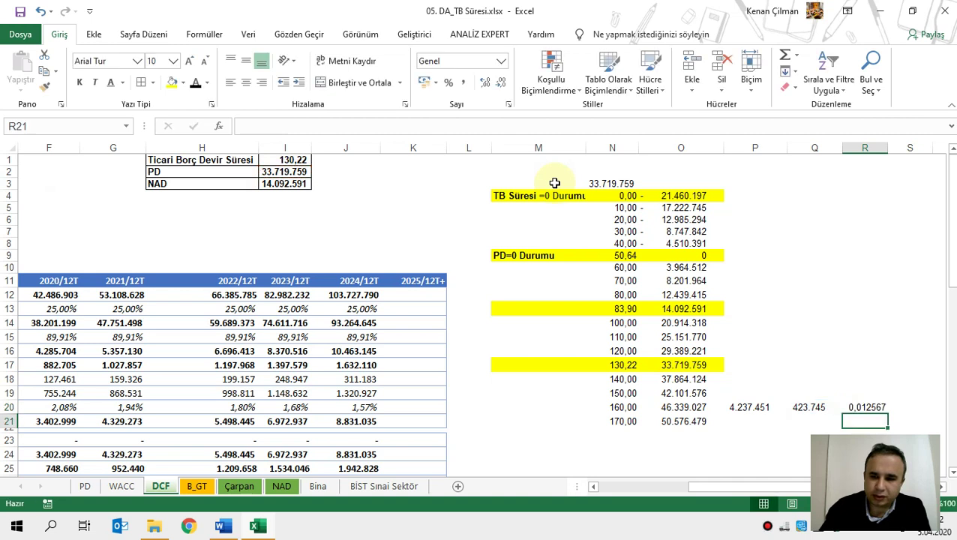
# - Format R20 as a percentage with two decimal places
pyautogui.click(877, 405)
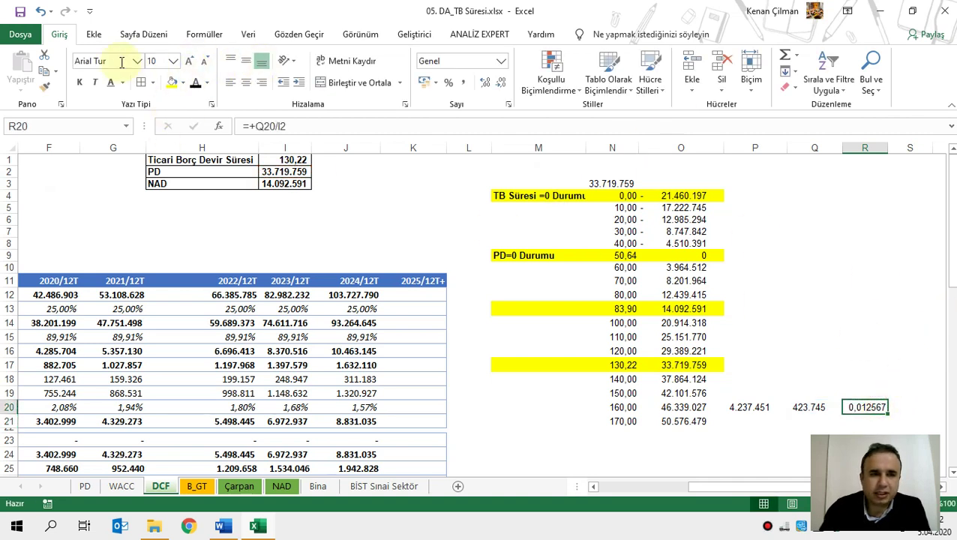
pyautogui.click(446, 84)
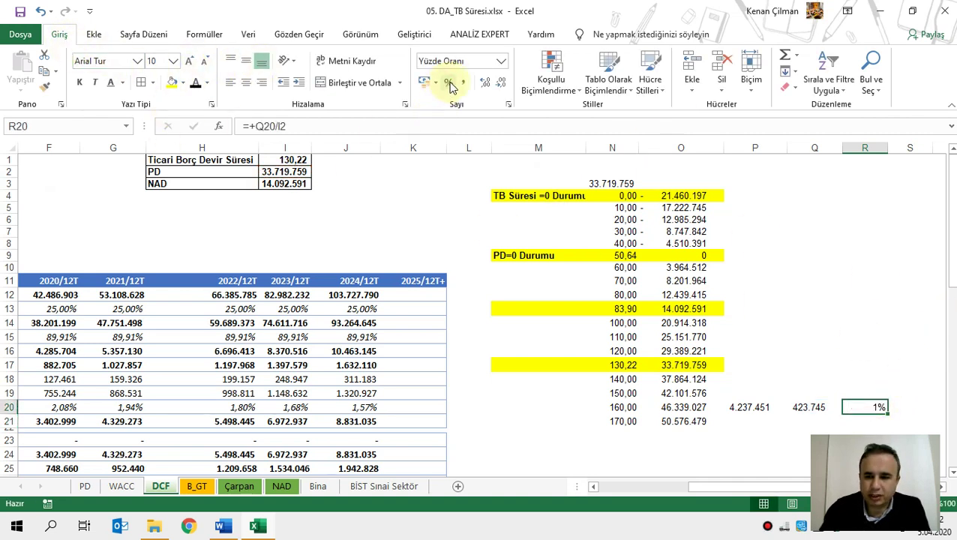
pyautogui.click(485, 84)
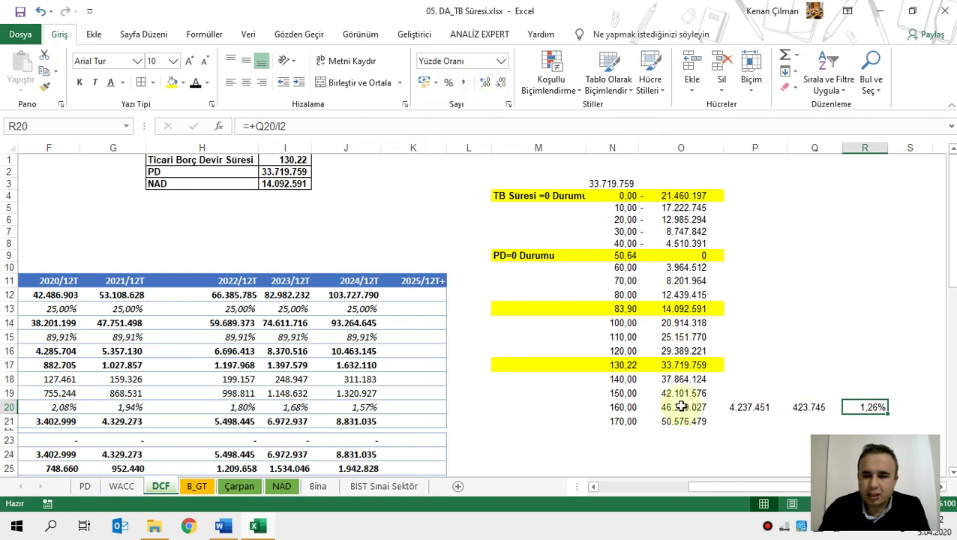
pyautogui.moveTo(675, 406); pyautogui.dragTo(836, 405)
pyautogui.click(574, 406)
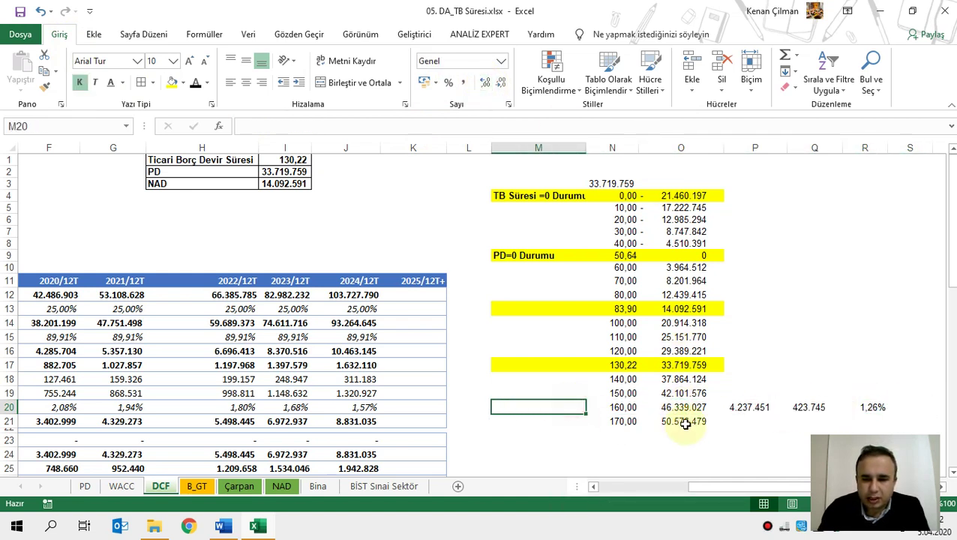
pyautogui.click(687, 421)
# - Enter the label "Mevcut Durum" in M13
pyautogui.click(526, 306)
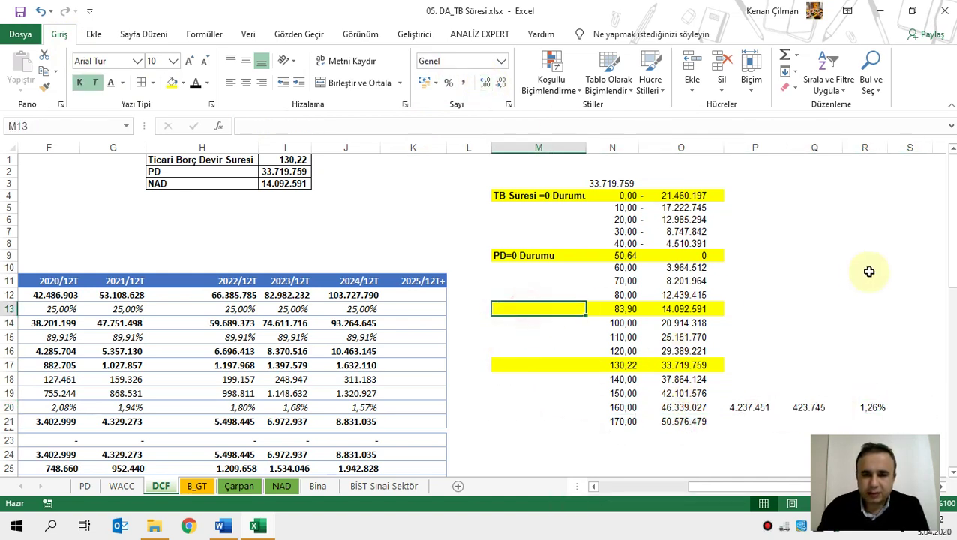
pyautogui.write('Mevcut D')
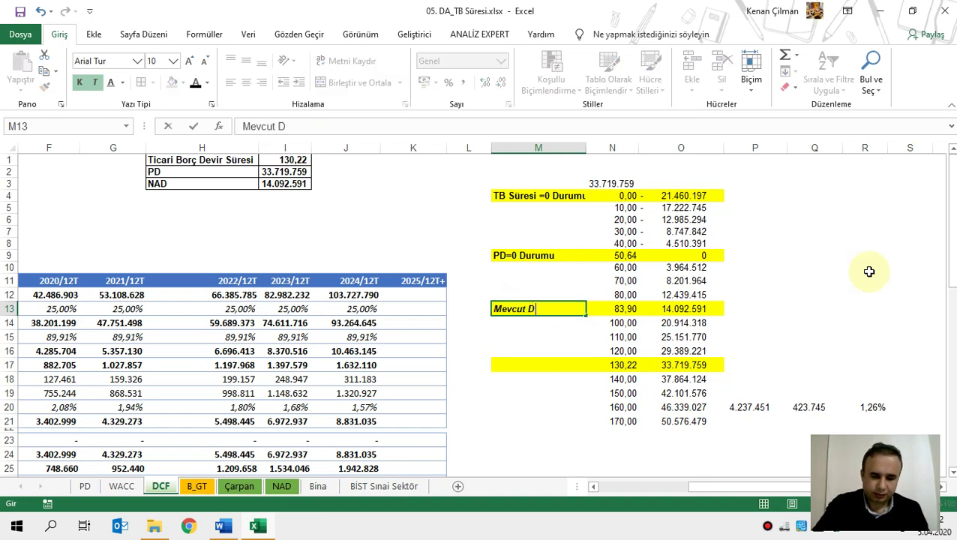
pyautogui.write('urum')
pyautogui.press('Return')
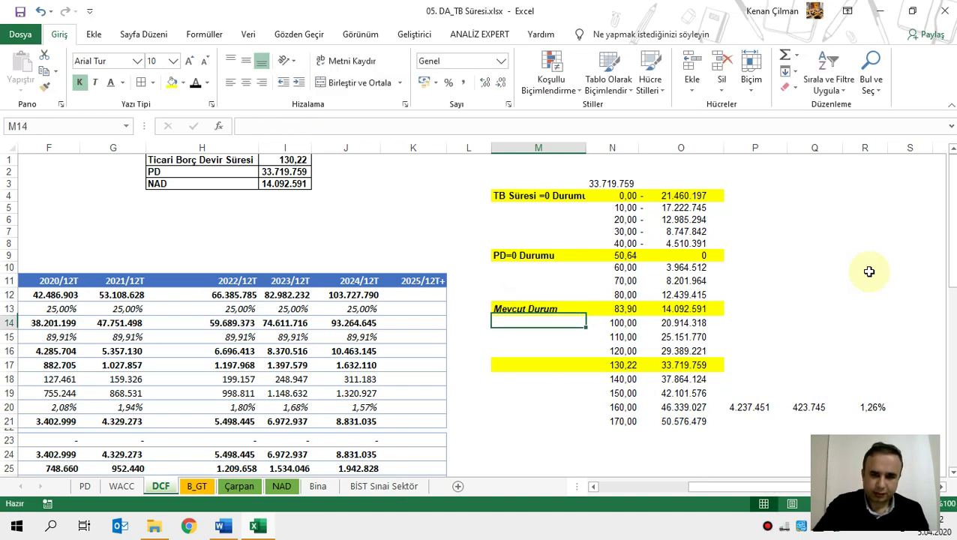
# - Copy the formatting of the "PD=0 Durumu" label in M9 to the label in M13
pyautogui.click(525, 259)
pyautogui.click(559, 308)
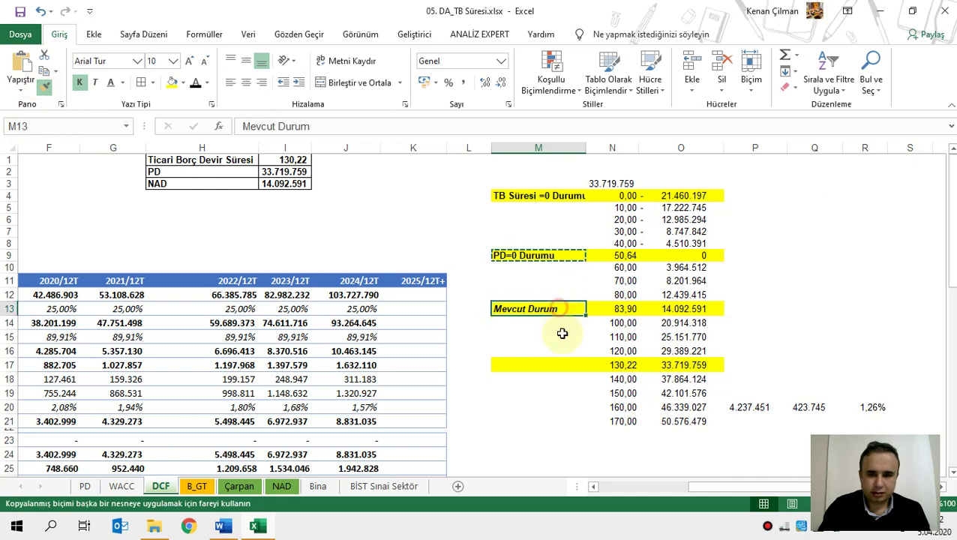
pyautogui.click(544, 366)
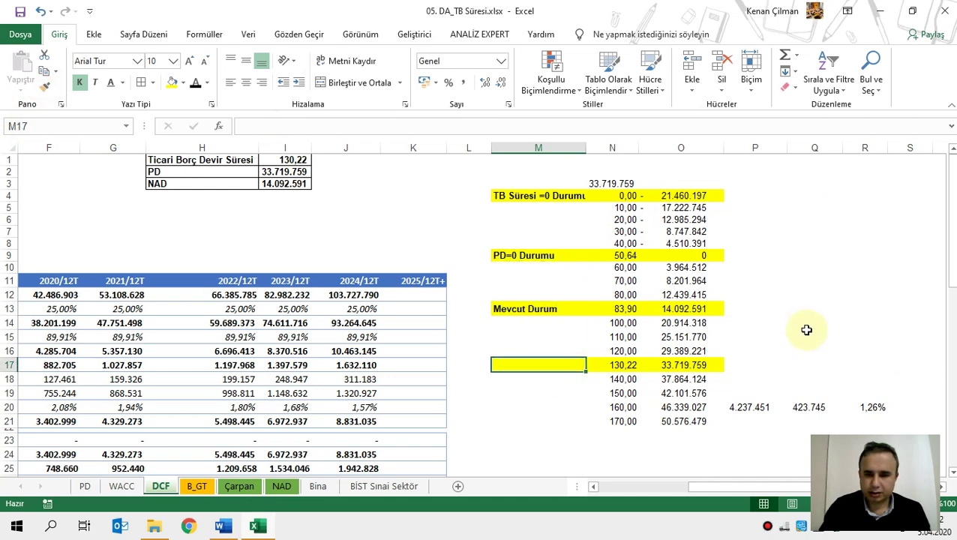
# - Copy the "Mevcut Durum" label from M13 to M17, the row with the 130,22 turnover period
pyautogui.click(525, 310)
pyautogui.hotkey('ctrl', 'c')
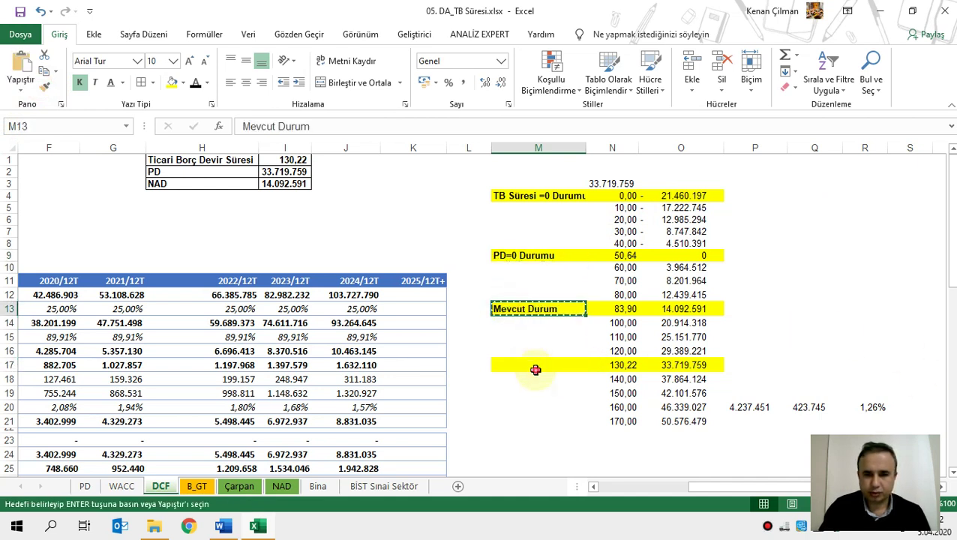
pyautogui.click(534, 366)
pyautogui.hotkey('ctrl', 'v')
# - Relabel M13 as "PD=NAD Durumu"
pyautogui.click(534, 310)
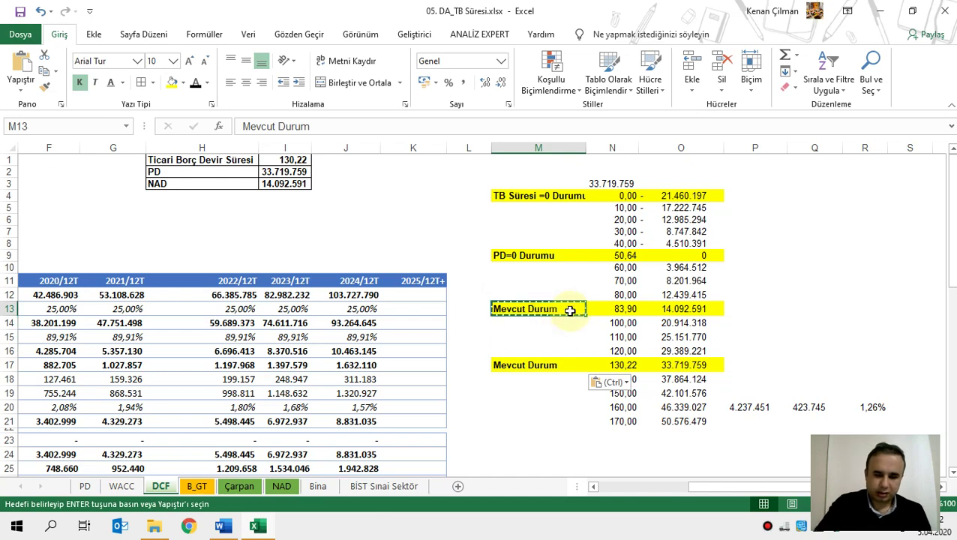
pyautogui.write('PD=NAD')
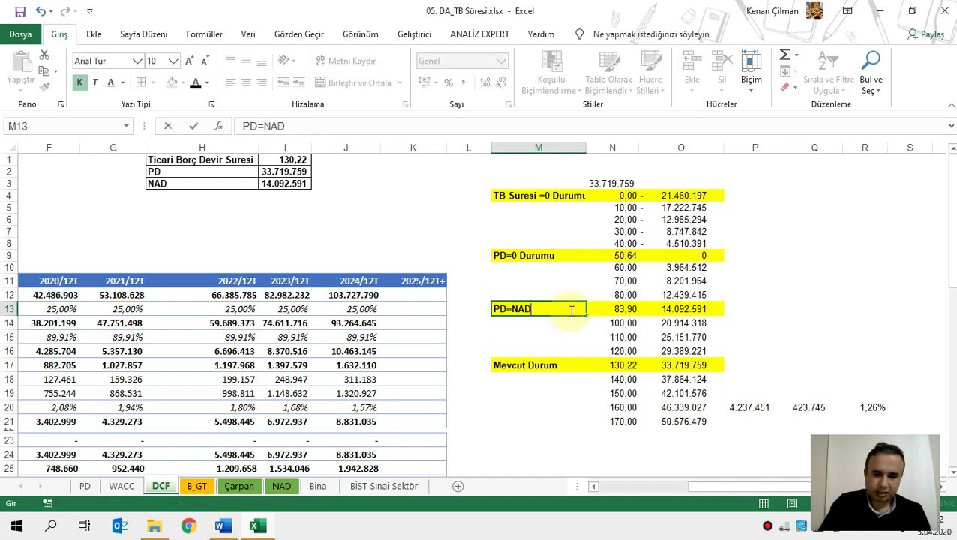
pyautogui.write(' Durumu')
pyautogui.press('Return')
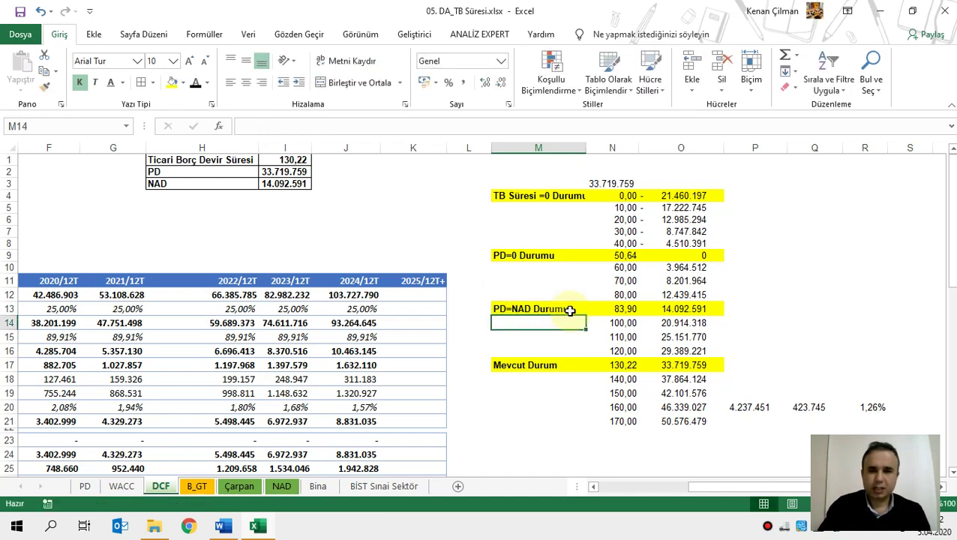
# - Insert an XY scatter chart with straight lines and markers from N4:O21, plotting PD against the turnover period, and enlarge it
pyautogui.click(644, 199)
pyautogui.moveTo(643, 199); pyautogui.dragTo(622, 421)
pyautogui.click(90, 37)
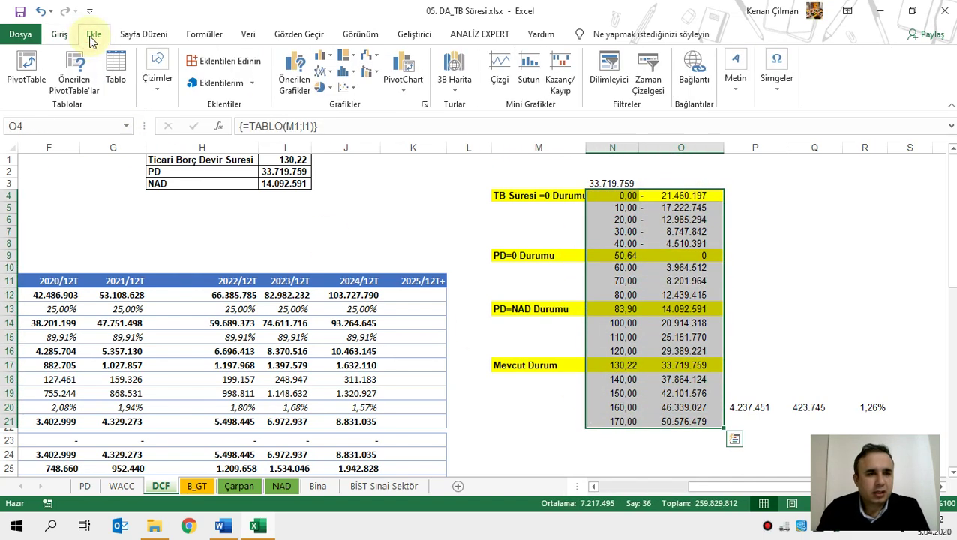
pyautogui.click(294, 75)
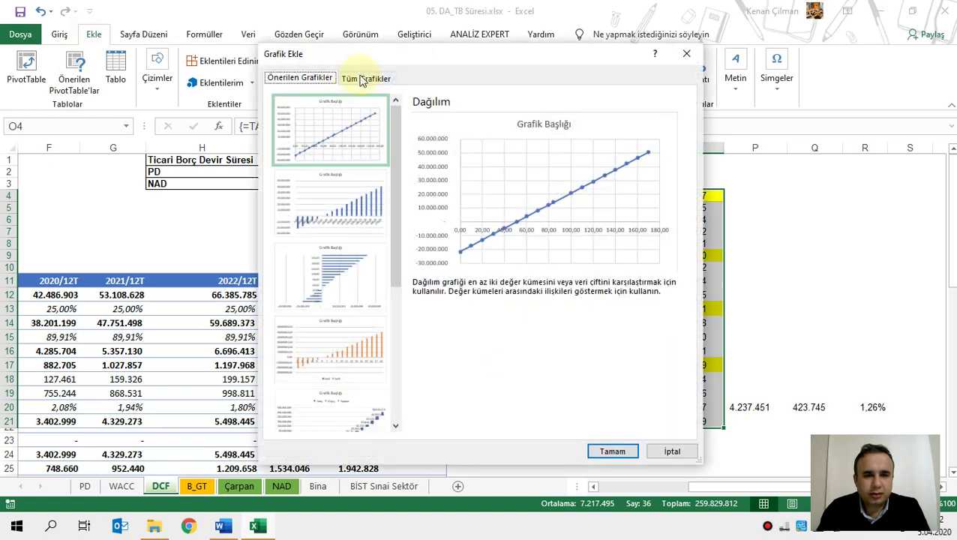
pyautogui.click(360, 75)
pyautogui.click(310, 220)
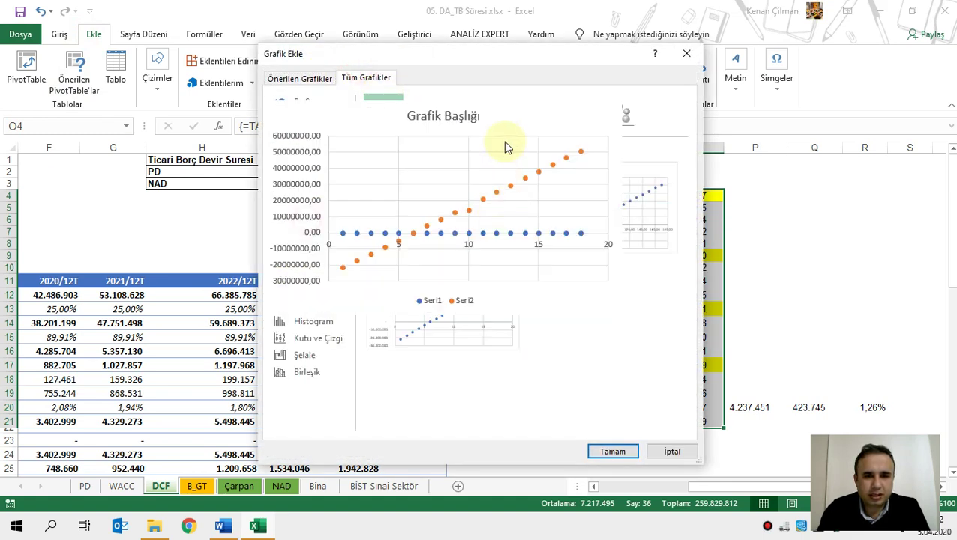
pyautogui.click(494, 114)
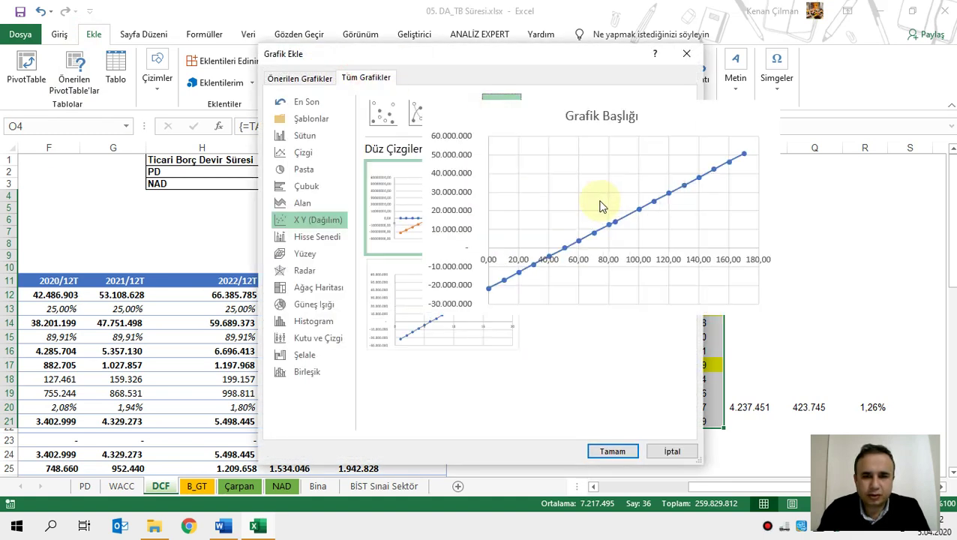
pyautogui.click(611, 451)
pyautogui.moveTo(648, 213); pyautogui.dragTo(752, 179)
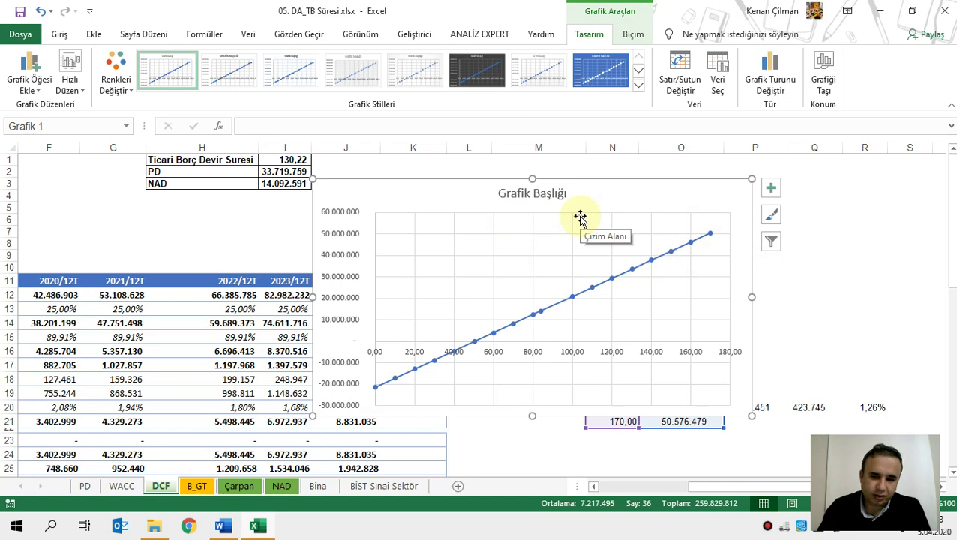
# - Replace the chart's placeholder title with "Ticari Borç Devir Süresinin Piyasa Değerine Etkisi"
pyautogui.doubleClick(521, 194)
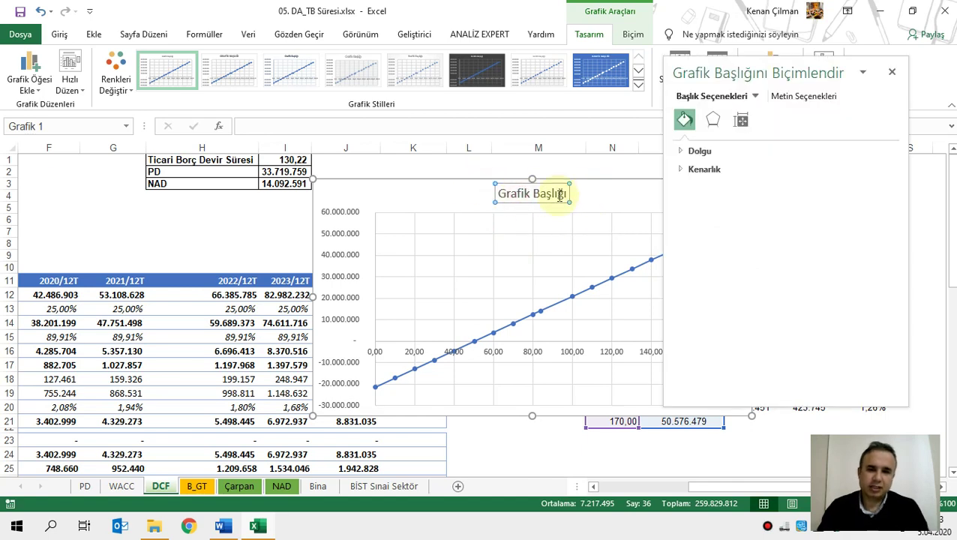
pyautogui.doubleClick(551, 193)
pyautogui.click(890, 74)
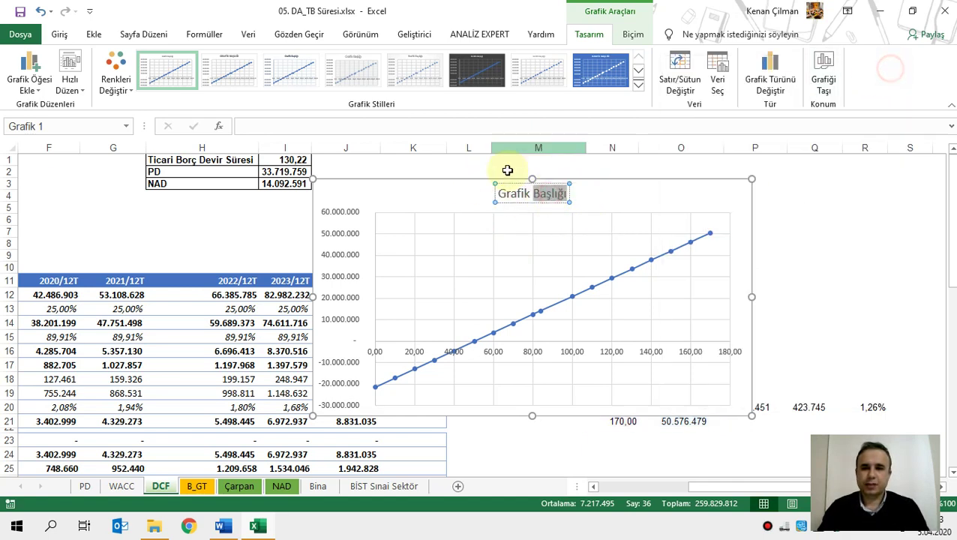
pyautogui.moveTo(498, 193); pyautogui.dragTo(653, 194)
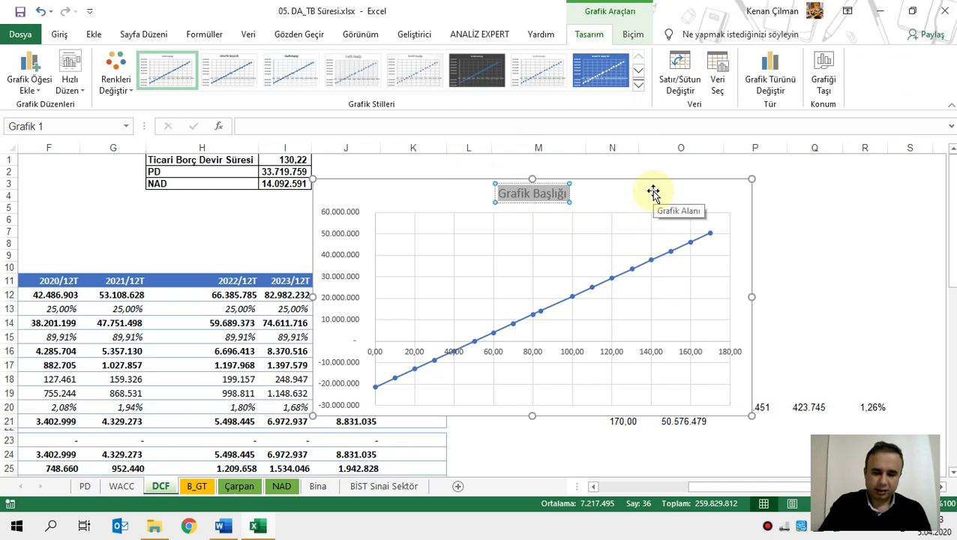
pyautogui.write('Ticari Bo')
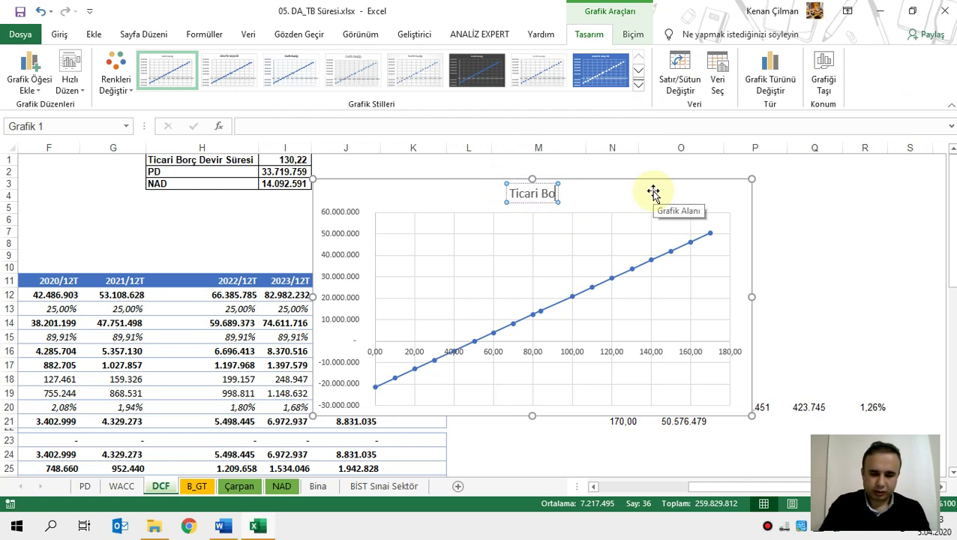
pyautogui.write('rç Devir Süres')
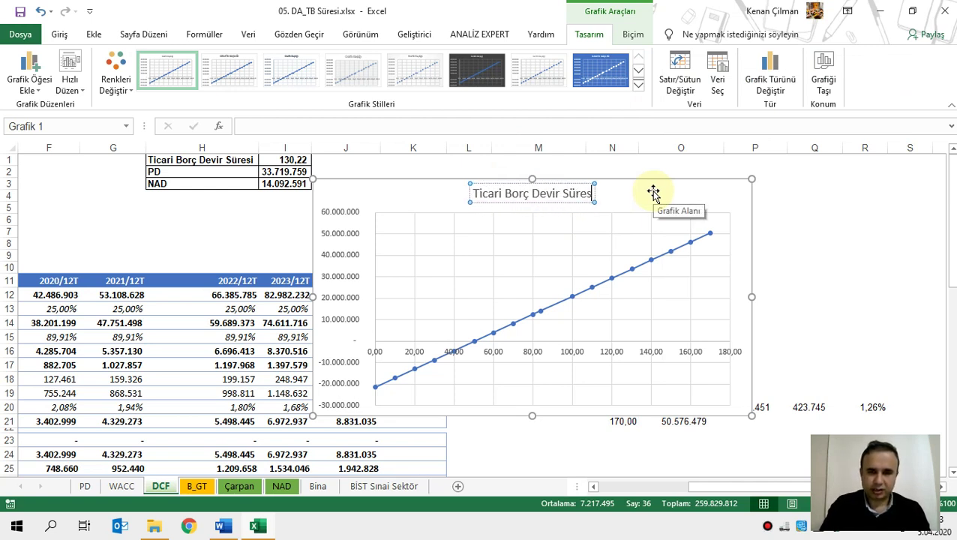
pyautogui.write('i')
pyautogui.write('nin')
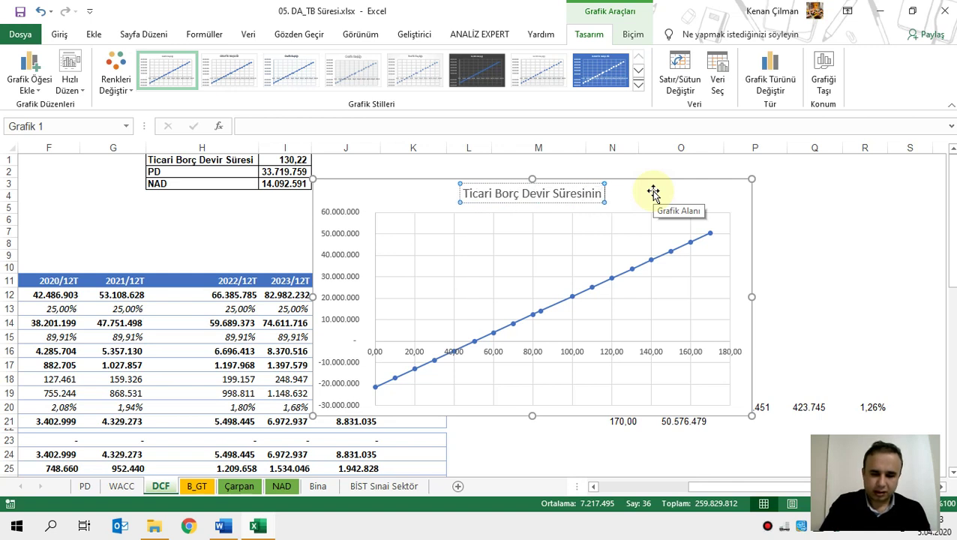
pyautogui.write(' Piyasa Değerine Etkisi')
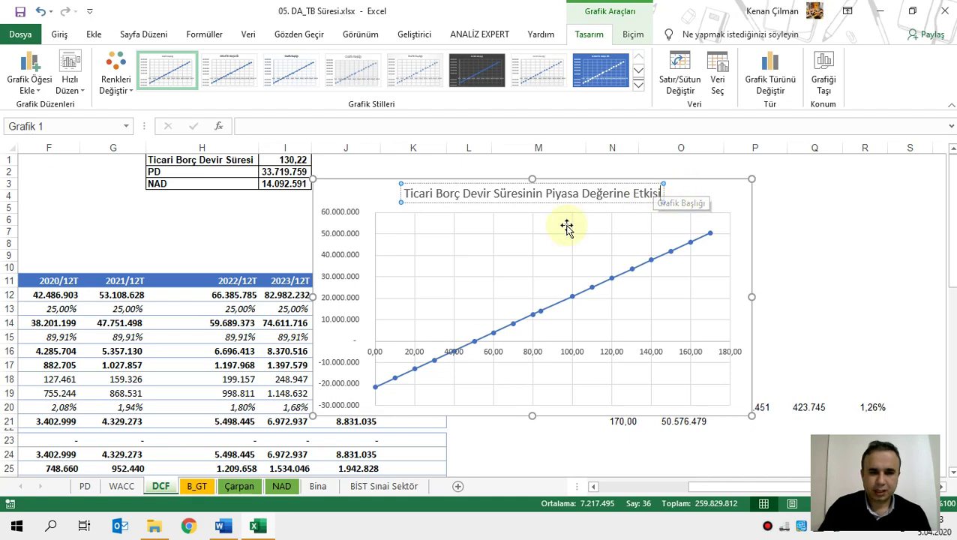
# - Make all the chart's text bold and black, and add data labels to the line series
pyautogui.click(317, 189)
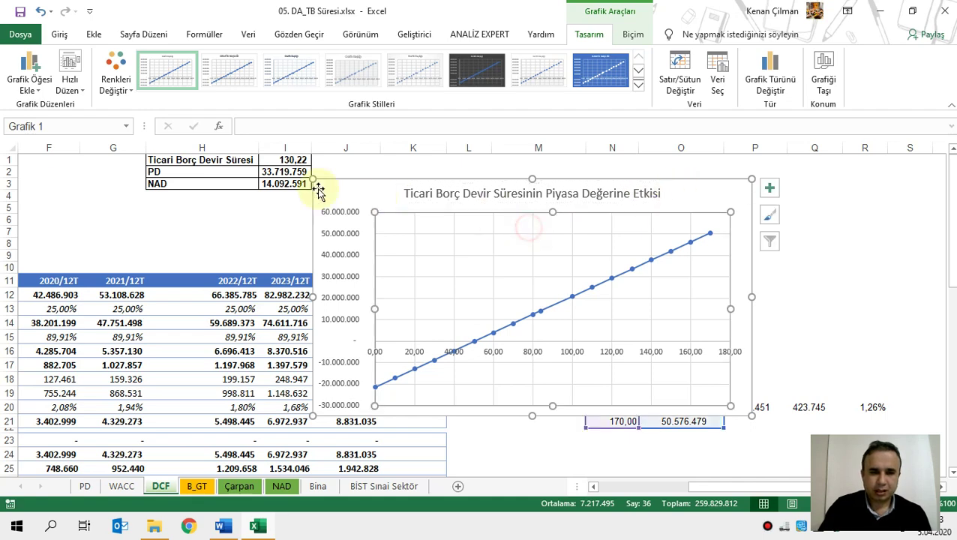
pyautogui.click(59, 33)
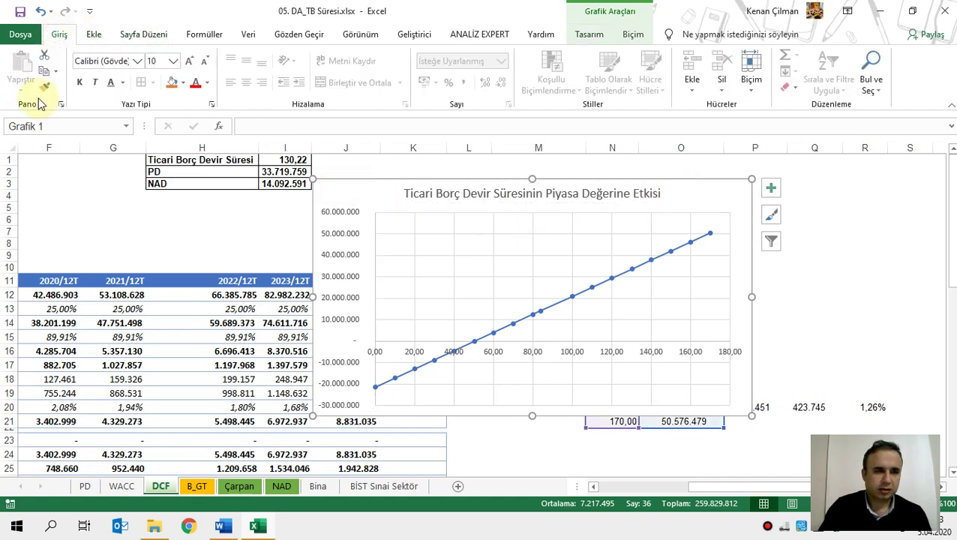
pyautogui.click(207, 82)
pyautogui.click(196, 96)
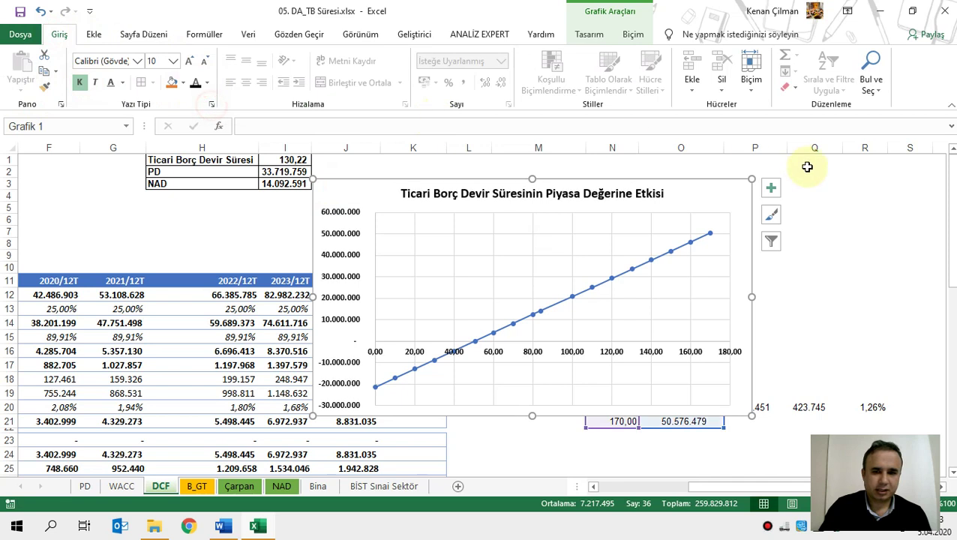
pyautogui.rightClick(572, 297)
pyautogui.click(621, 401)
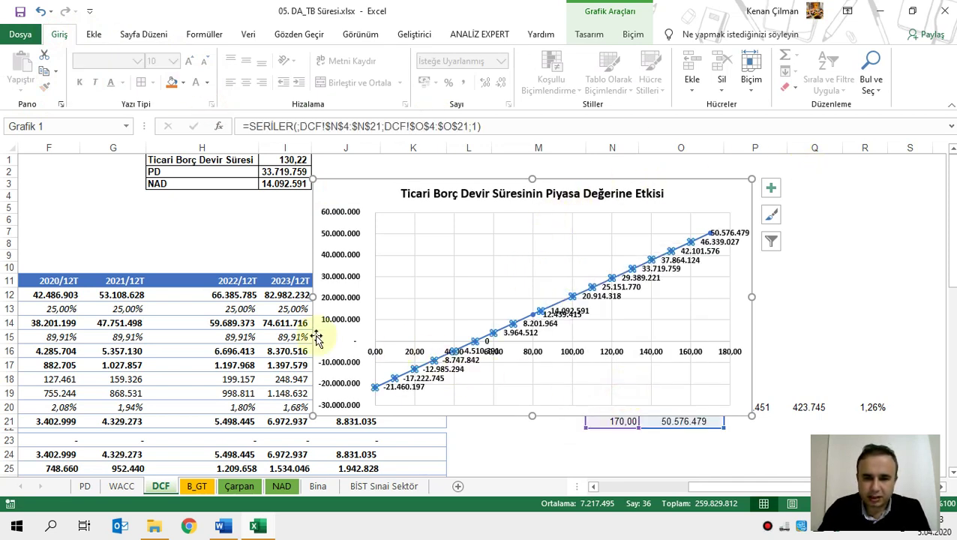
# - Move the -21.460.197 and 0 data labels above the chart line and fill both with orange
pyautogui.click(399, 393)
pyautogui.click(398, 389)
pyautogui.moveTo(397, 389); pyautogui.dragTo(405, 318)
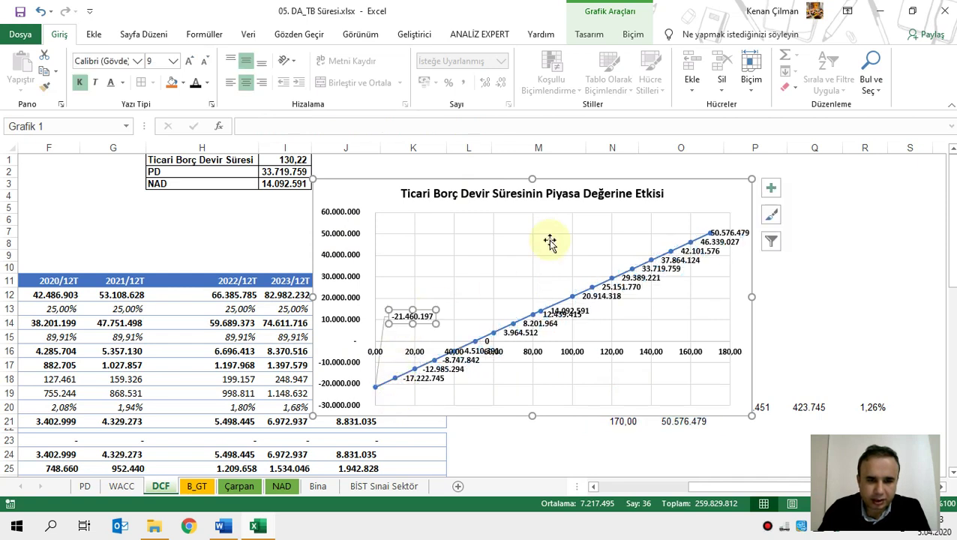
pyautogui.click(171, 82)
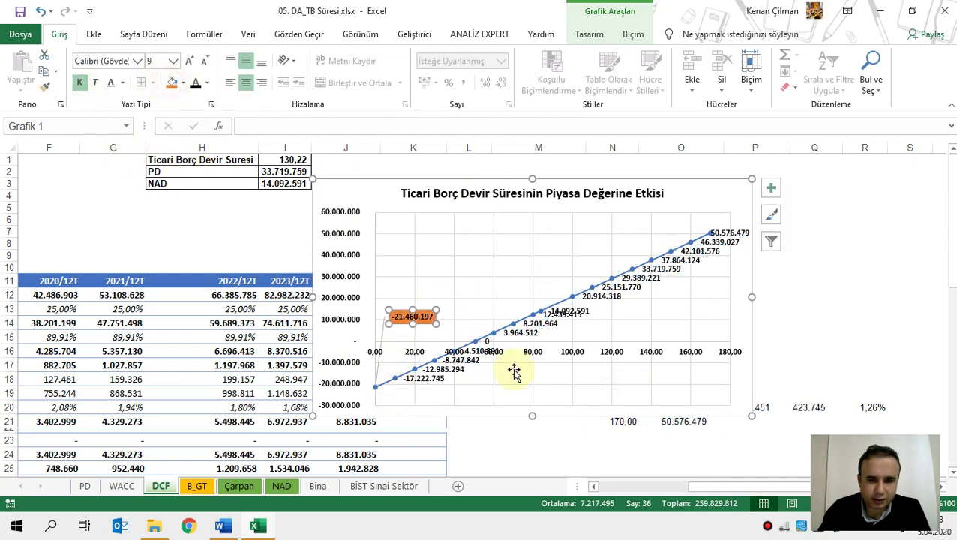
pyautogui.click(483, 339)
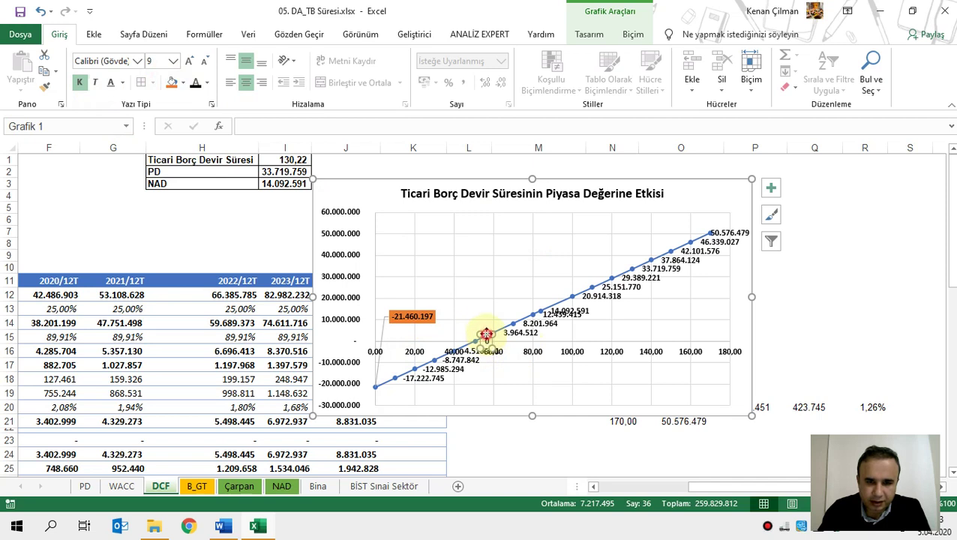
pyautogui.moveTo(485, 333); pyautogui.dragTo(480, 307)
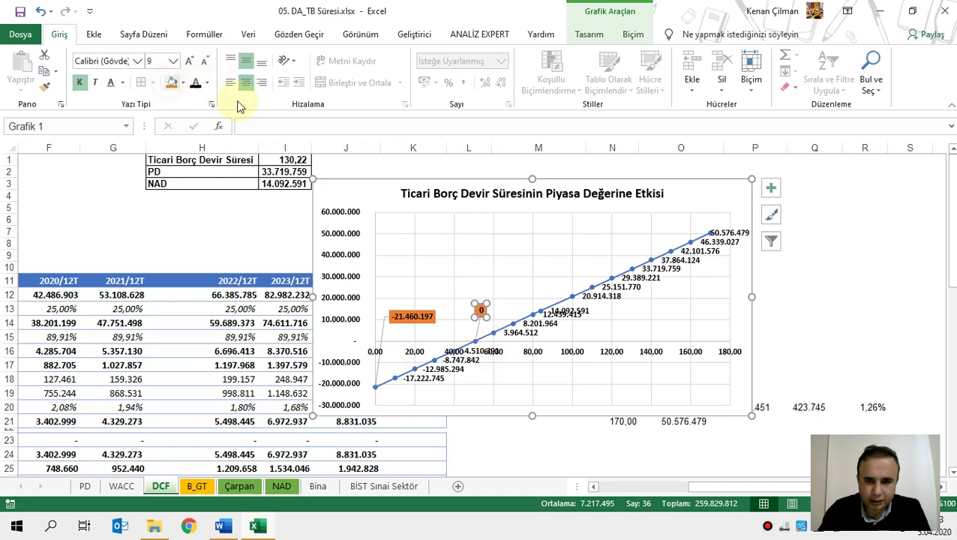
# - Move the 14.092.591 and 33.719.759 data labels above the chart line and fill both with orange
pyautogui.click(571, 321)
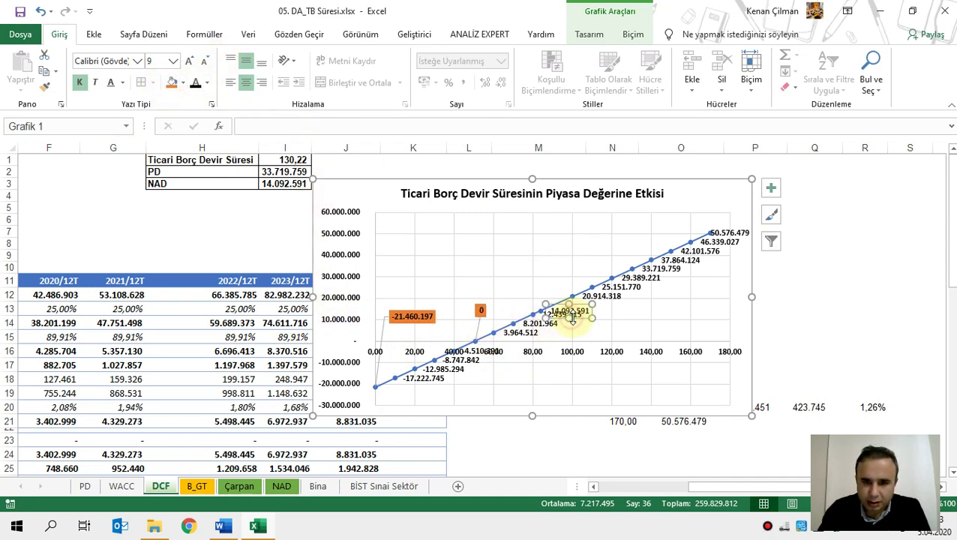
pyautogui.moveTo(575, 303); pyautogui.dragTo(535, 255)
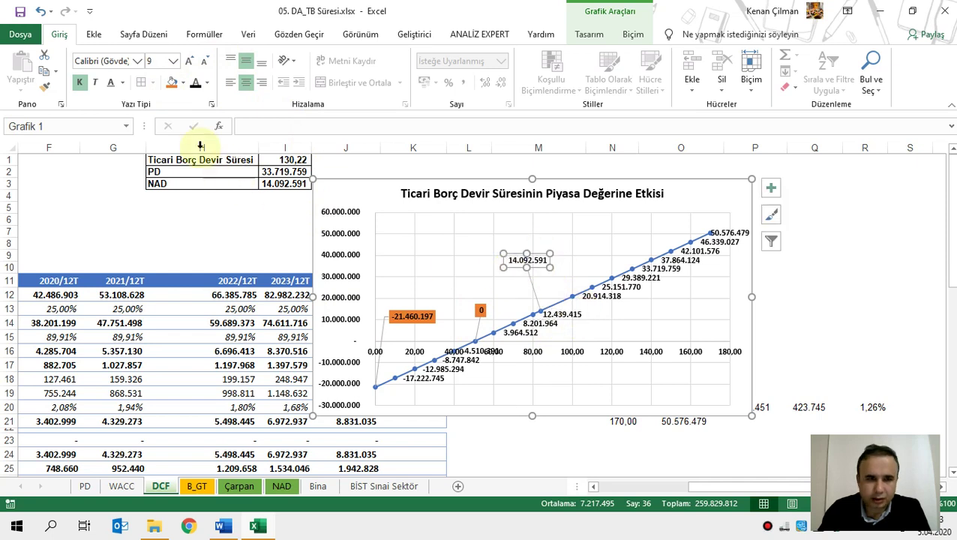
pyautogui.click(171, 83)
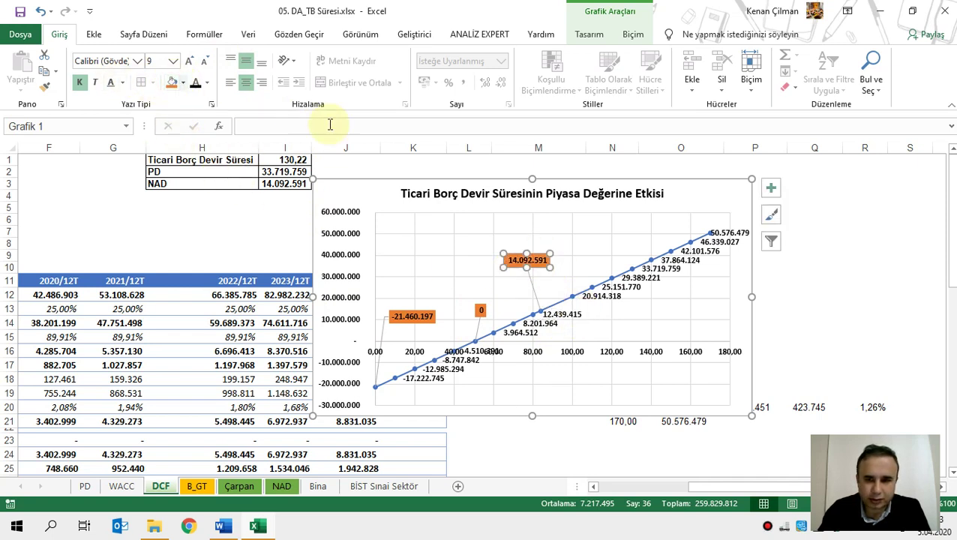
pyautogui.click(665, 271)
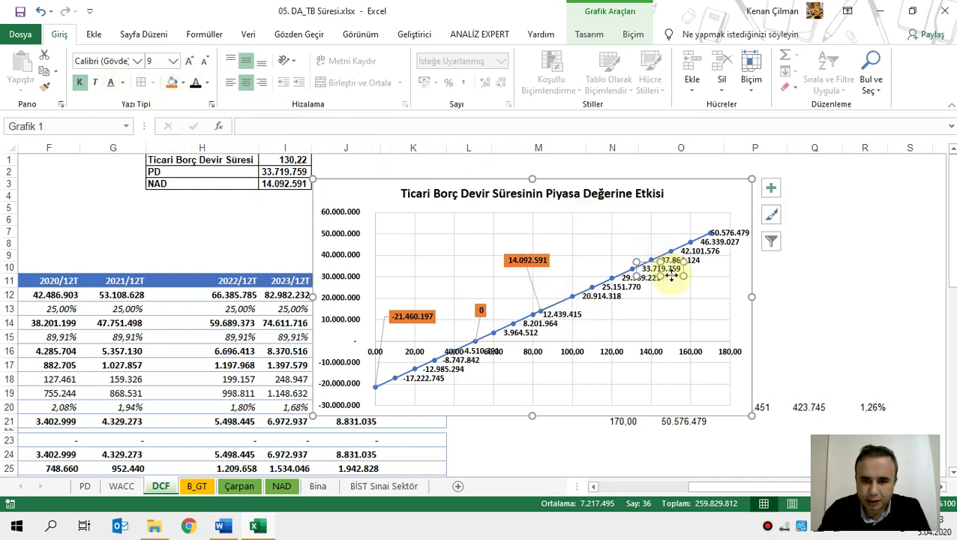
pyautogui.moveTo(671, 276); pyautogui.dragTo(620, 247)
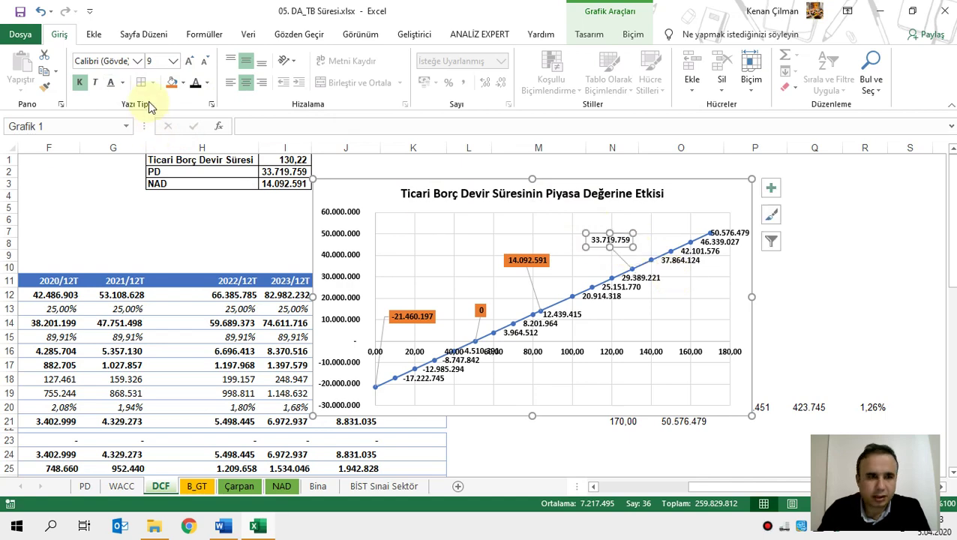
pyautogui.click(171, 83)
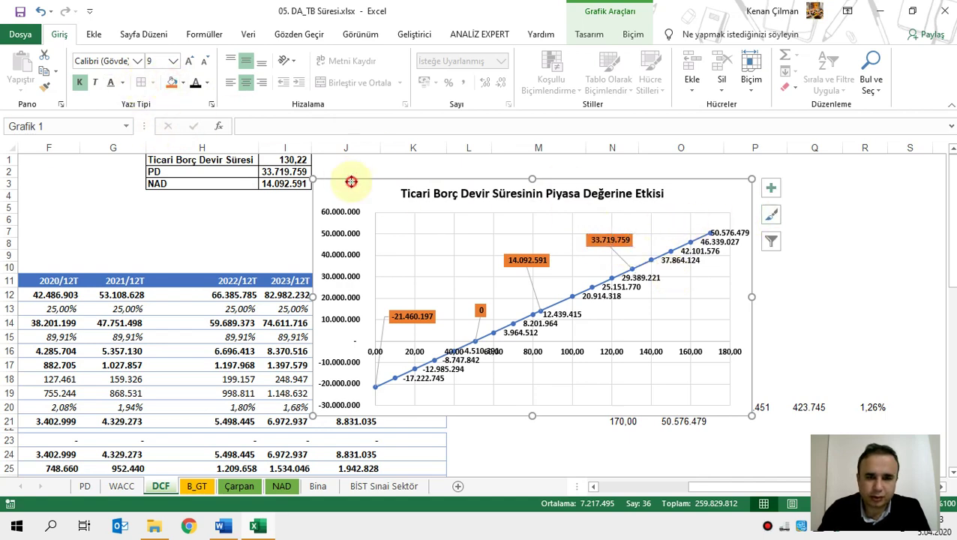
# - Move the chart beside the data table, starting at column P, so it uncovers the table, and deselect it
pyautogui.moveTo(351, 181); pyautogui.dragTo(776, 192)
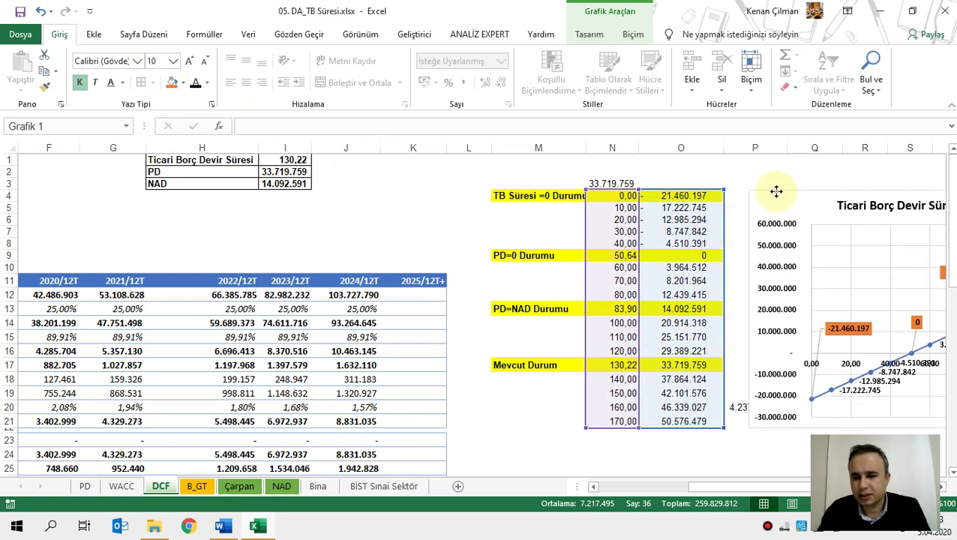
pyautogui.moveTo(530, 204); pyautogui.dragTo(576, 273)
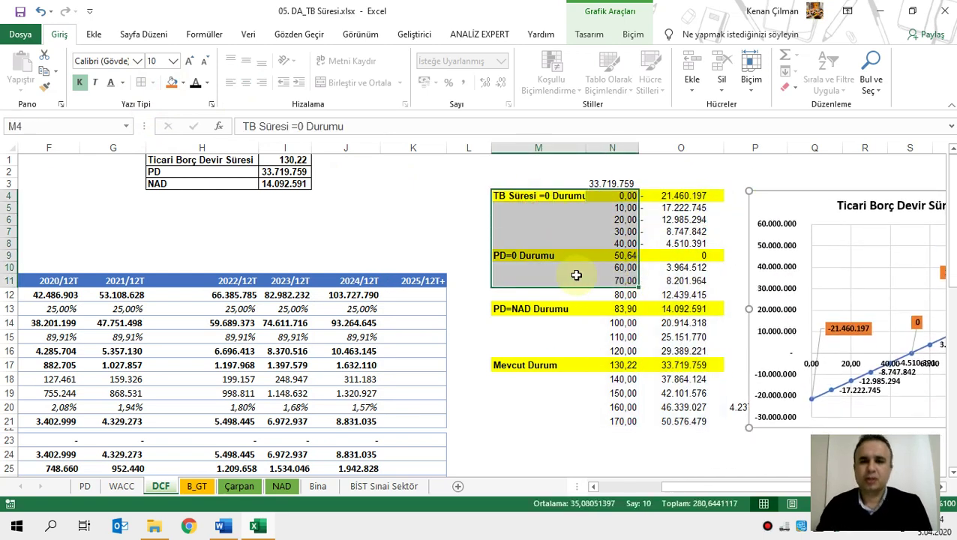
pyautogui.click(503, 270)
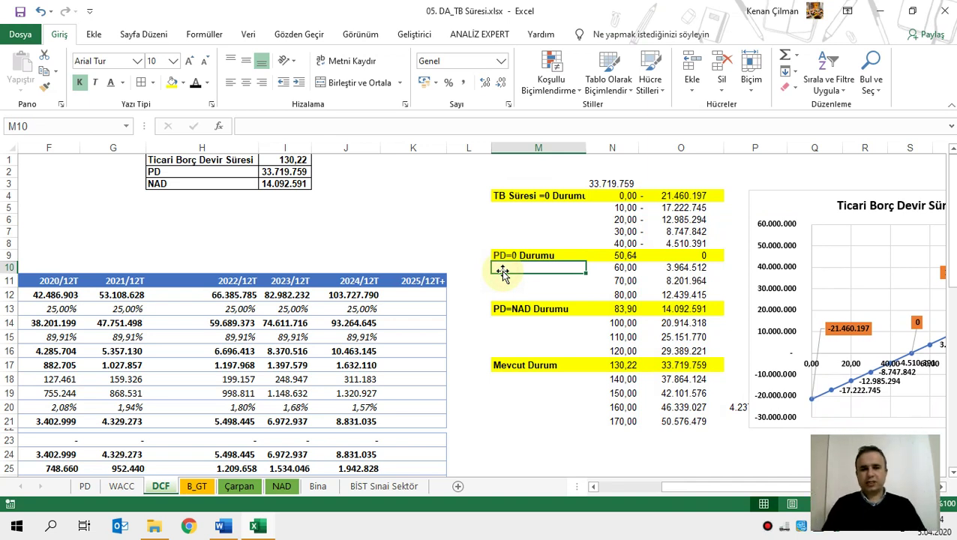
pyautogui.click(493, 425)
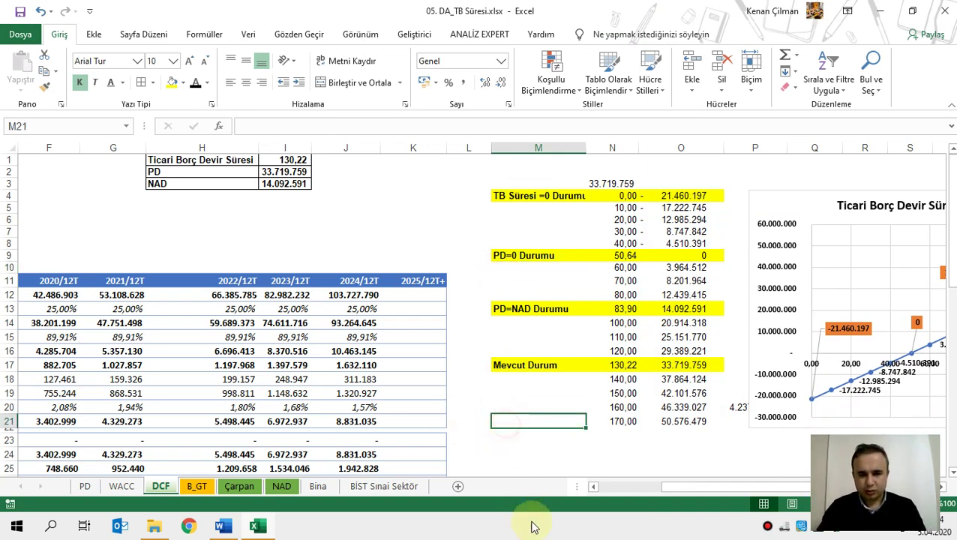